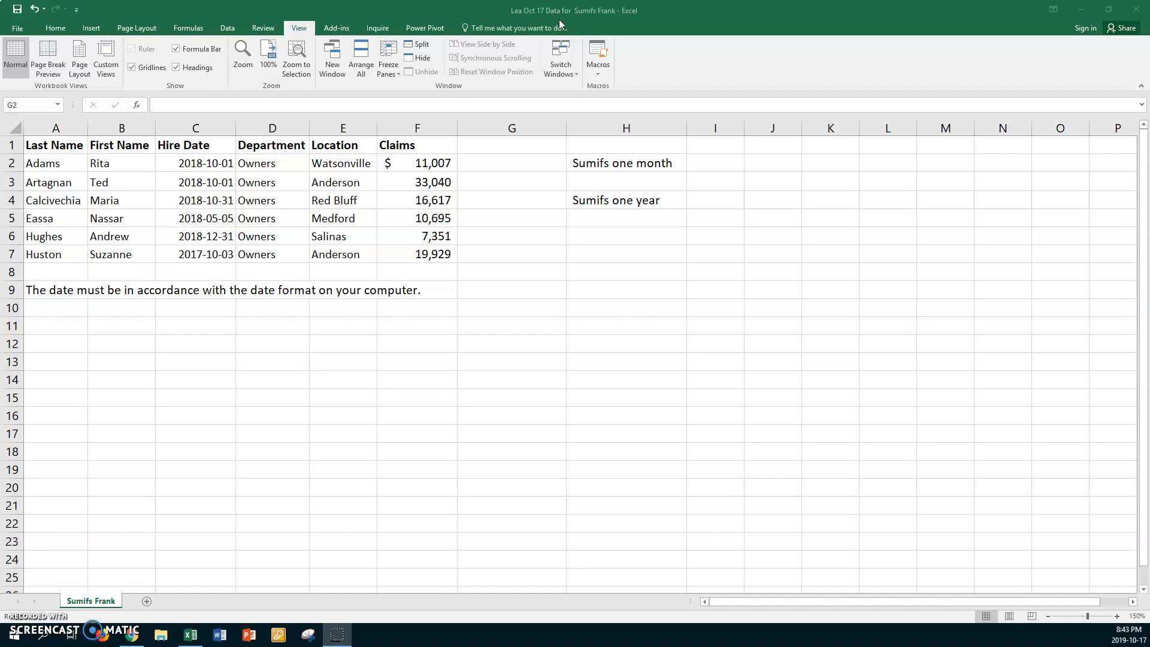
Start a SUMIFS formula in G2 with the claims in F2:F7 as the sum range.
{"action": "left_click", "coordinate": [557, 18]}
{"action": "mouse_move", "coordinate": [1114, 644]}
{"action": "left_click", "coordinate": [490, 165]}
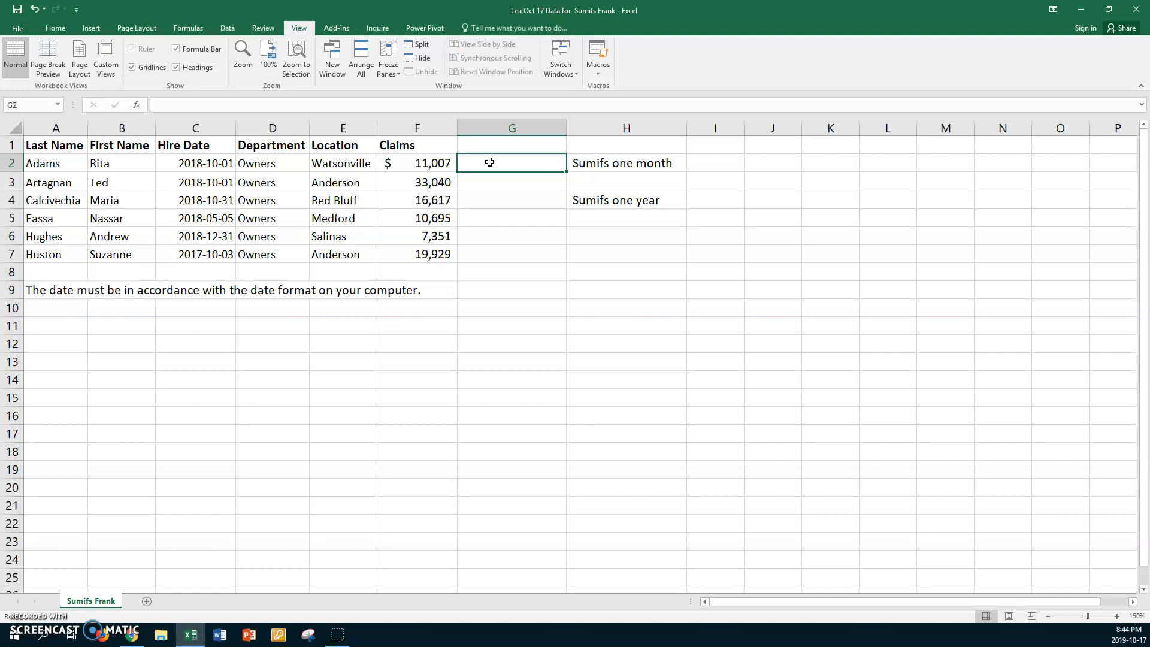
{"action": "type", "text": "="}
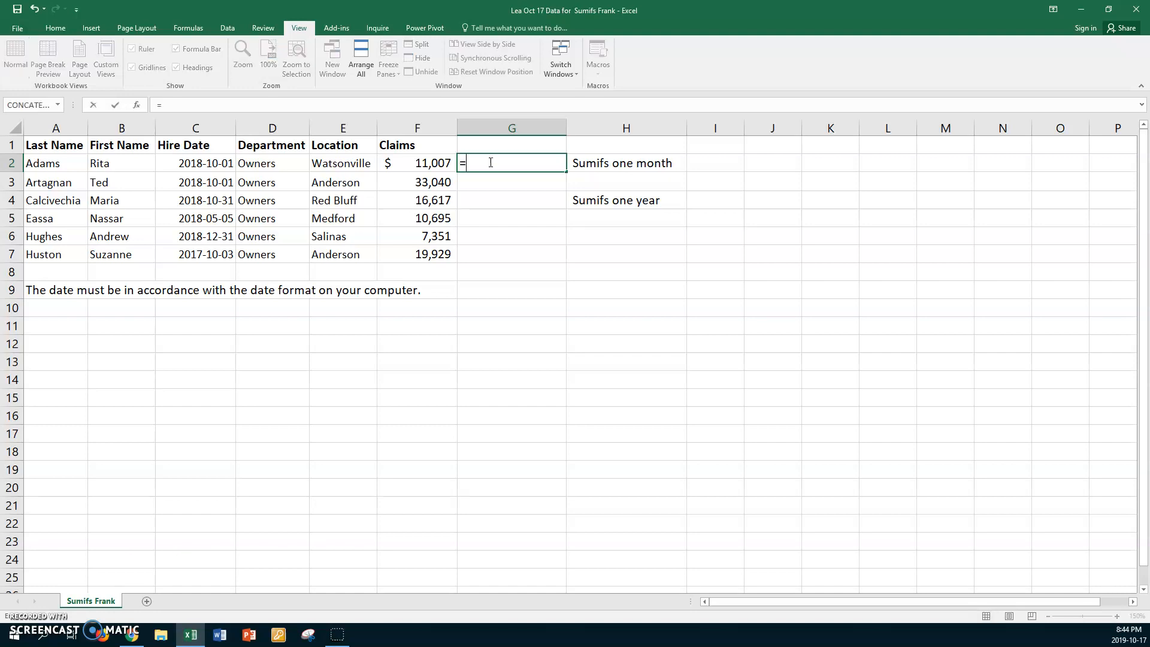
{"action": "type", "text": "sumifs"}
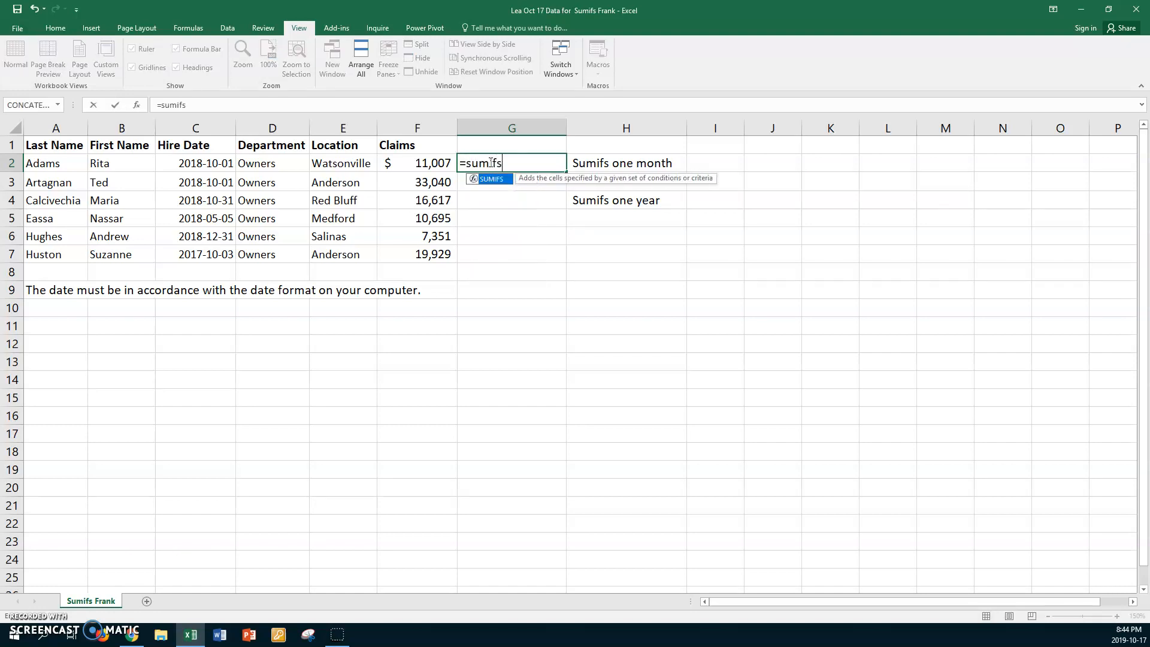
{"action": "type", "text": "("}
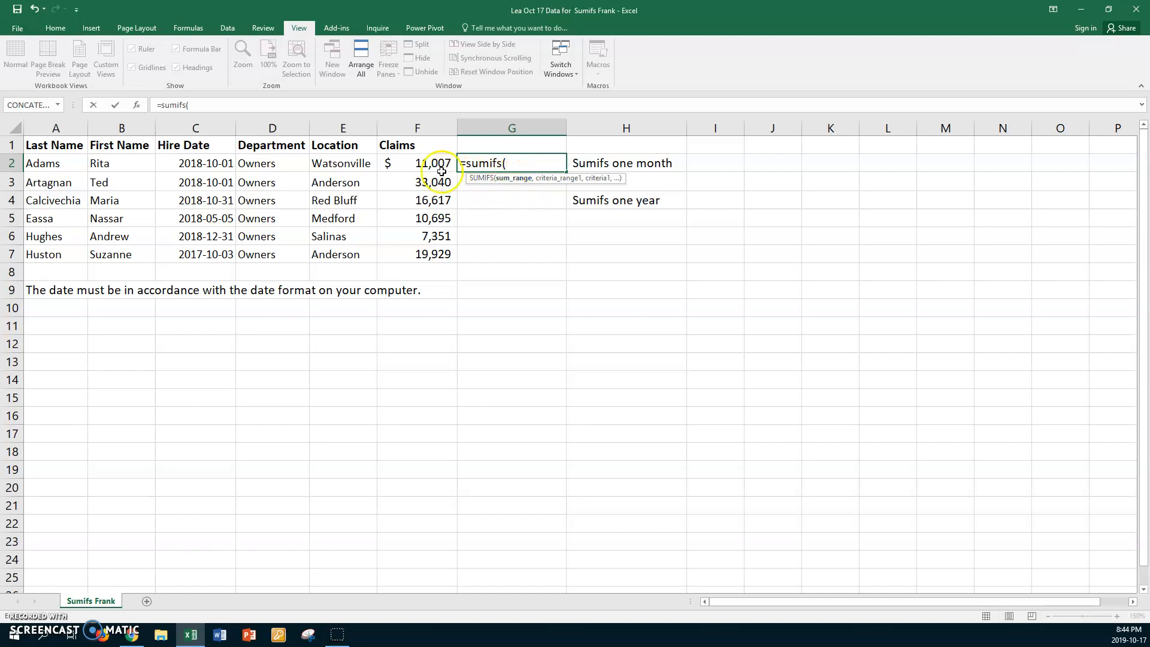
{"action": "left_click_drag", "start_coordinate": [413, 163], "coordinate": [390, 250]}
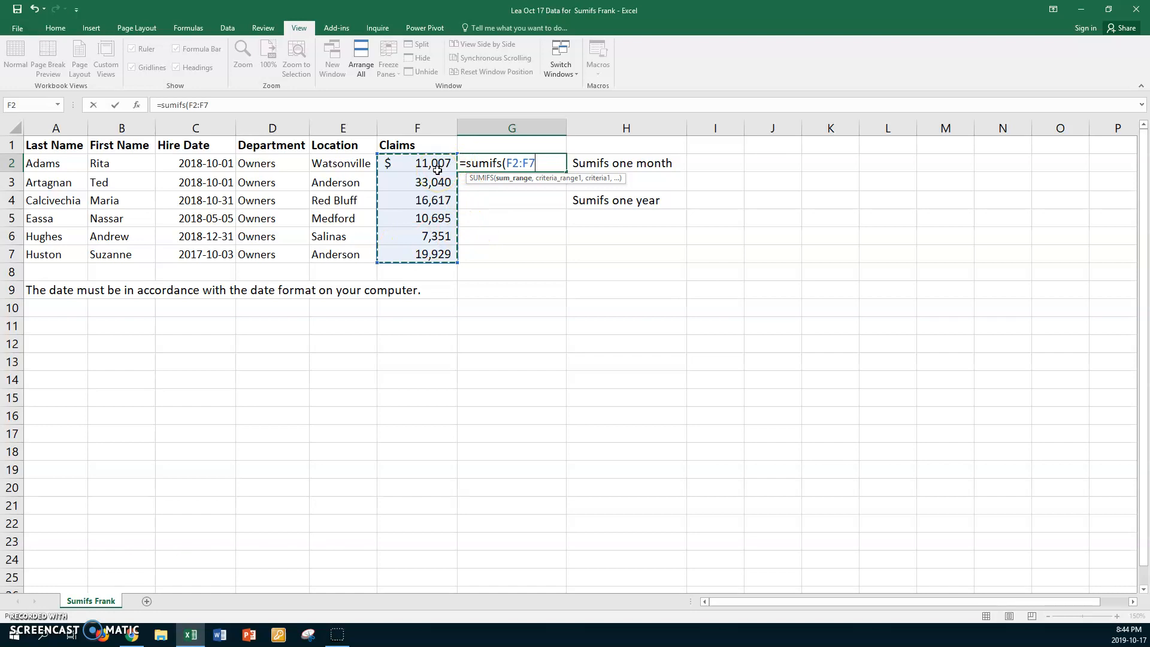
{"action": "type", "text": ","}
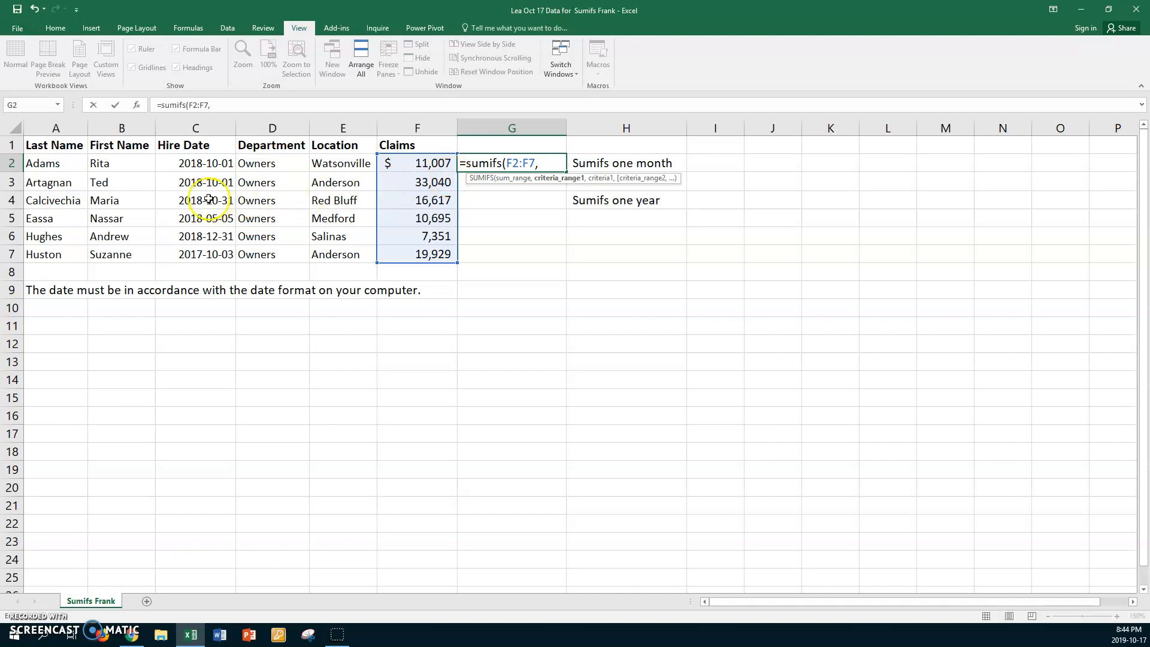
Add the hire dates C2:C7 as the first criteria range with the criterion ">=2018/10/01".
{"action": "left_click_drag", "start_coordinate": [172, 159], "coordinate": [160, 251]}
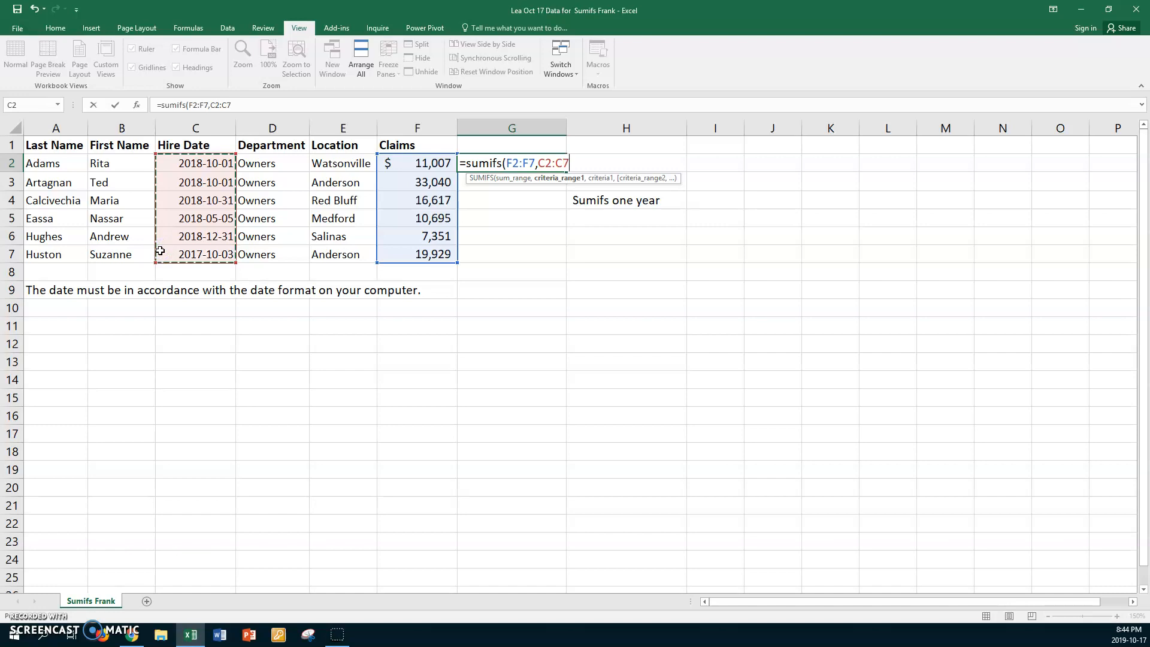
{"action": "type", "text": ","}
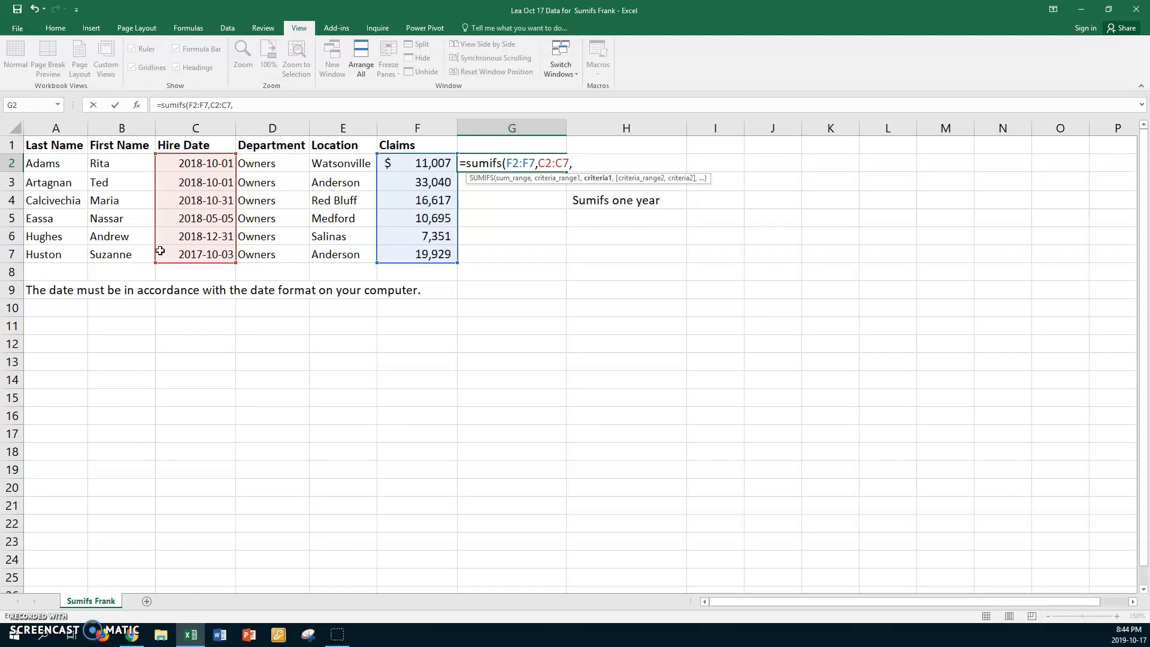
{"action": "type", "text": "\">=2018/10/01"}
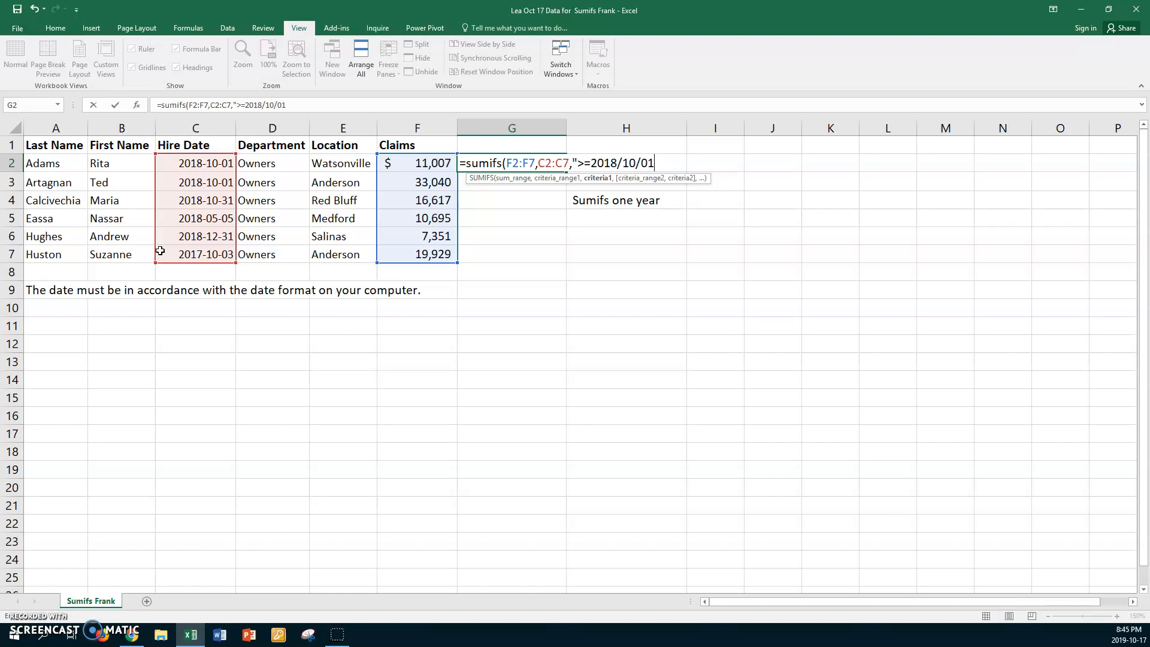
{"action": "type", "text": "\","}
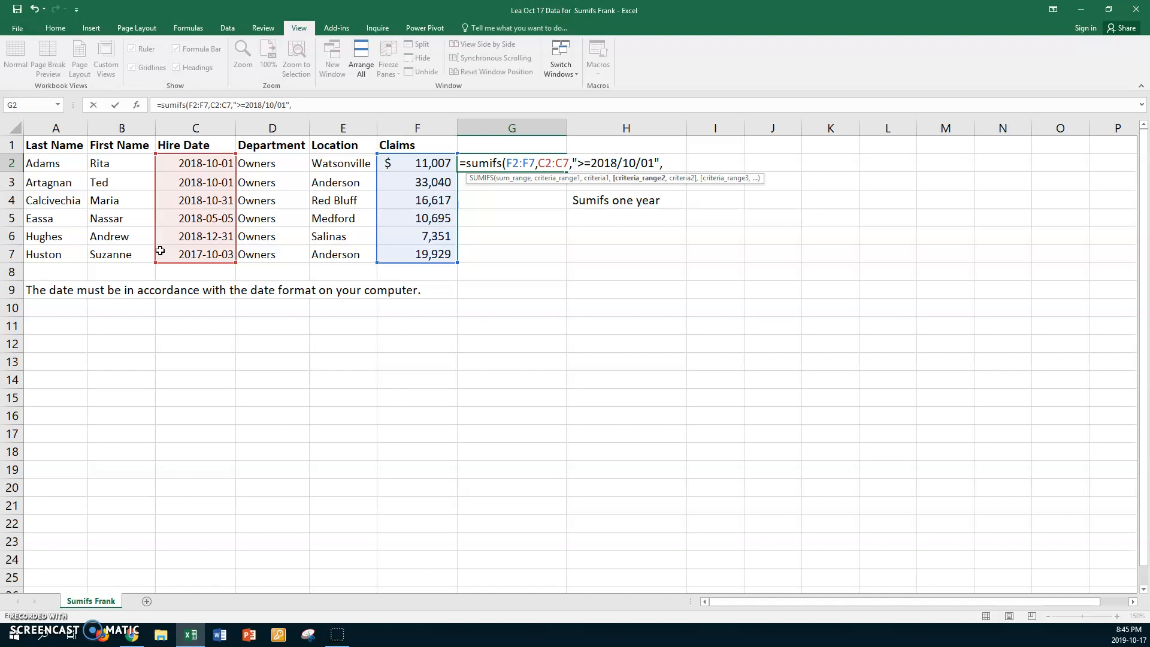
Add C2:C7 as the second criteria range with the criterion "<=2018/10/31" and complete the G2 formula.
{"action": "left_click_drag", "start_coordinate": [186, 162], "coordinate": [183, 253]}
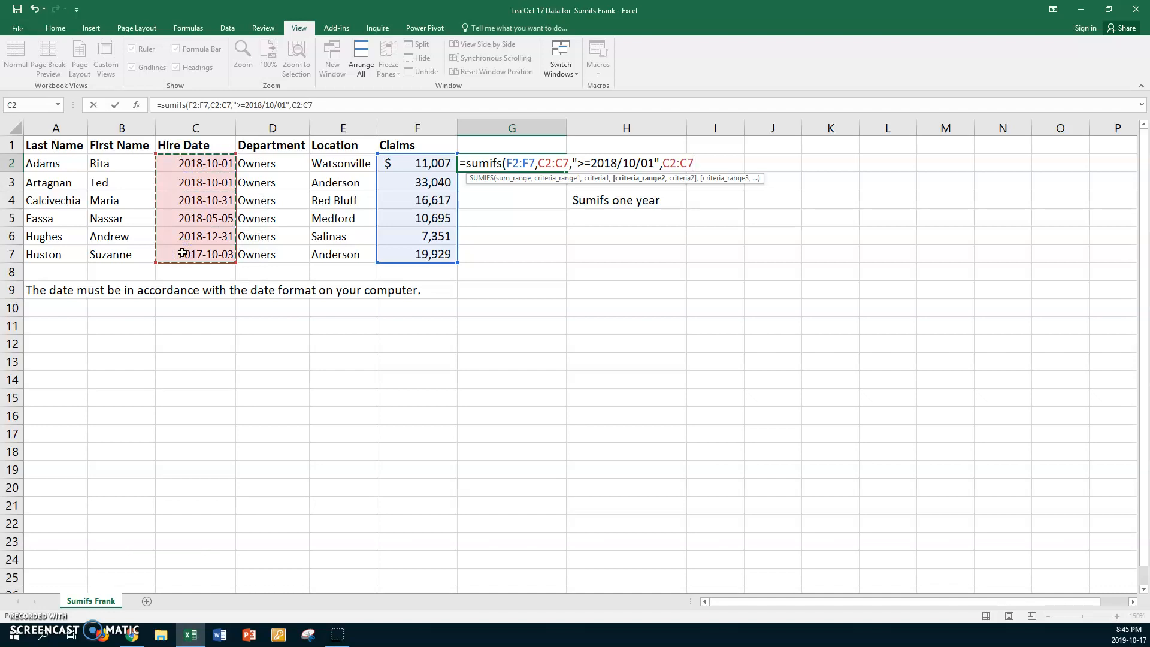
{"action": "type", "text": ","}
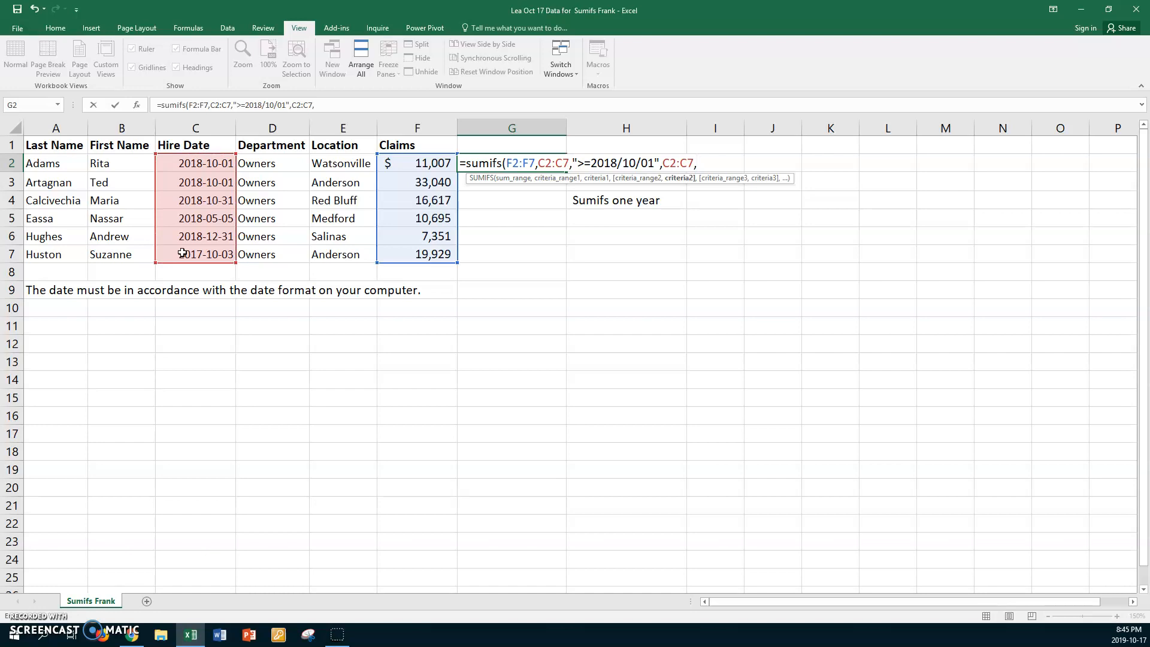
{"action": "type", "text": "\"<=2018/10/31"}
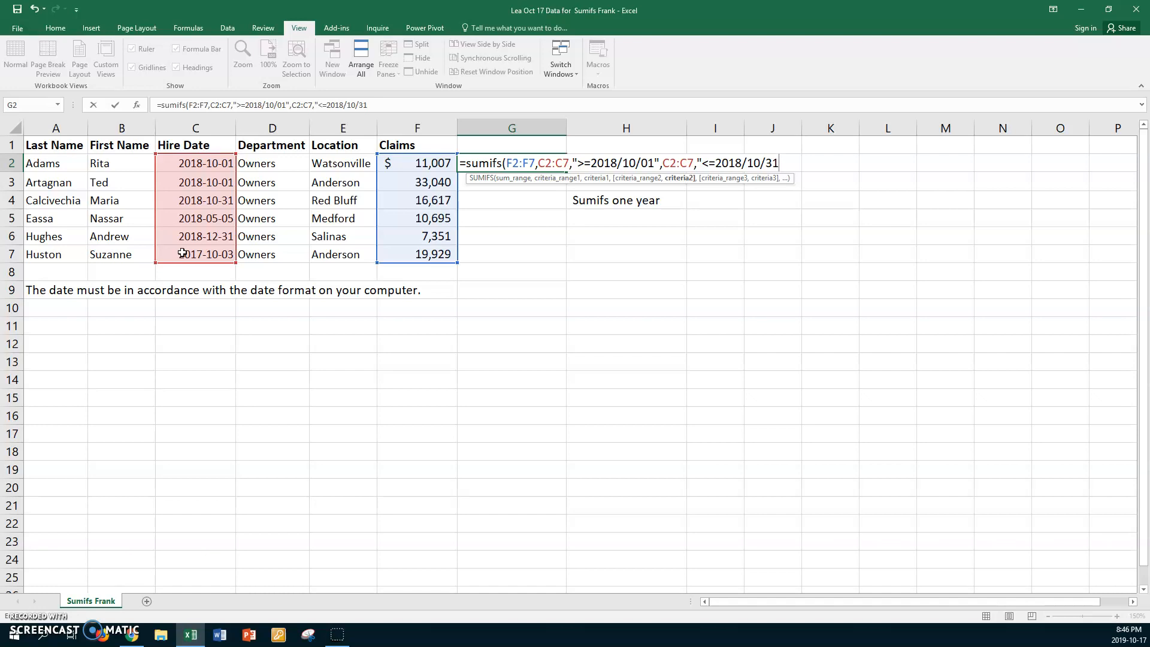
{"action": "type", "text": "\")"}
{"action": "key", "text": "Return"}
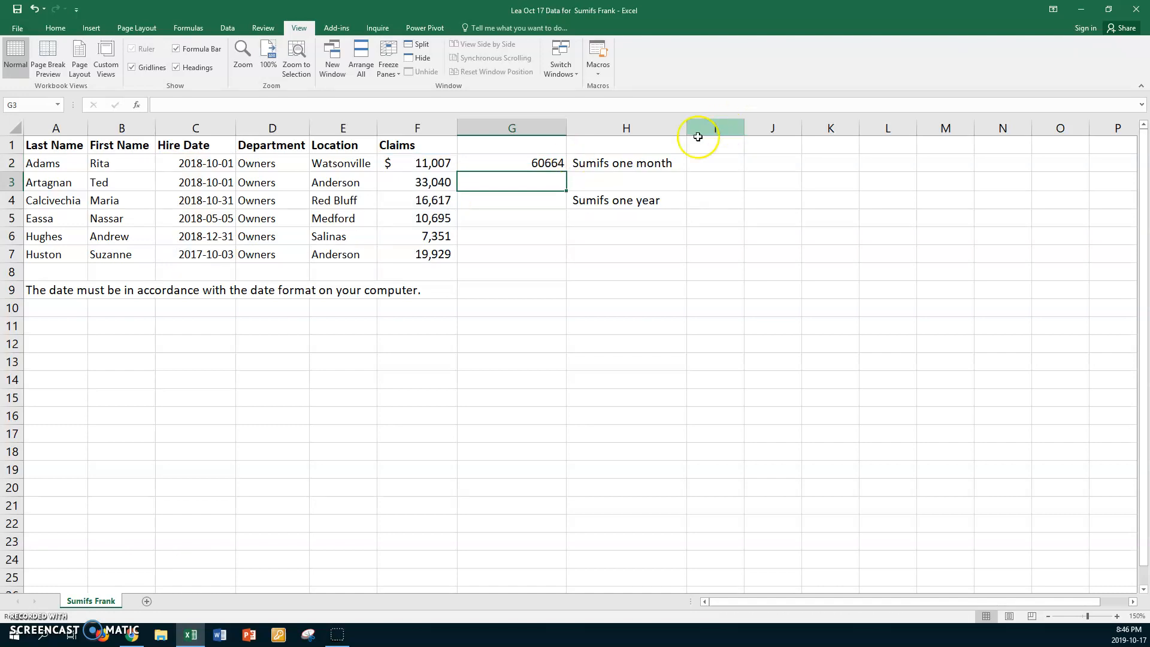
Format cells G2:G4 as Accounting with 2 decimal places and the $ symbol.
{"action": "left_click", "coordinate": [511, 163]}
{"action": "left_click_drag", "start_coordinate": [510, 163], "coordinate": [501, 201]}
{"action": "right_click", "coordinate": [495, 177]}
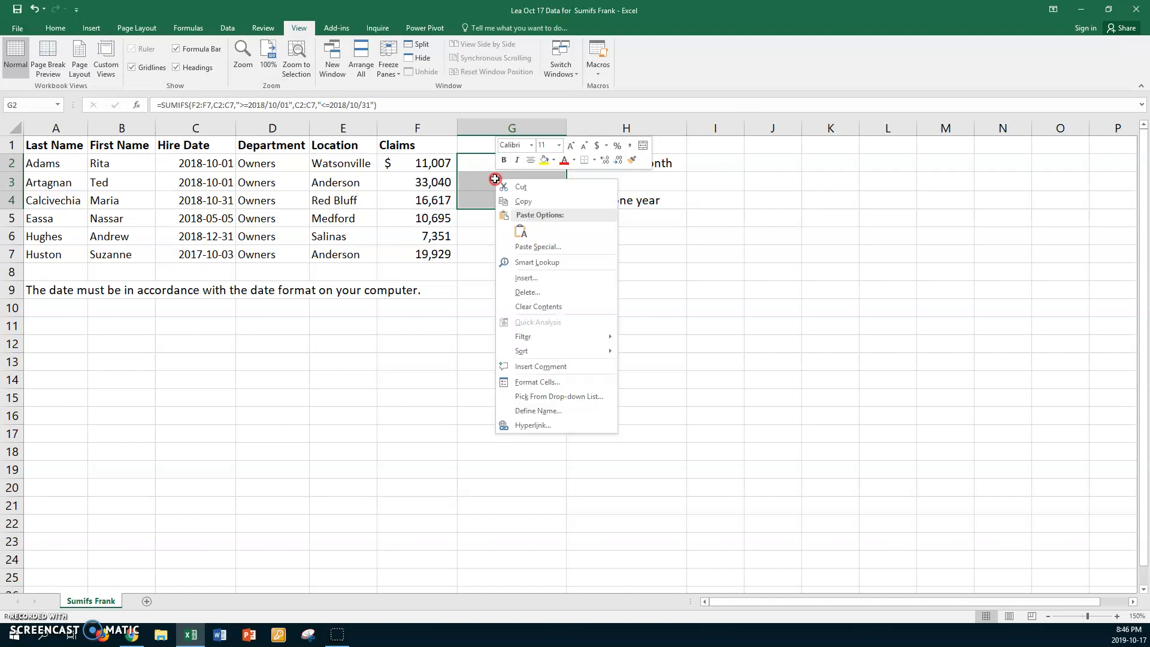
{"action": "left_click", "coordinate": [521, 382]}
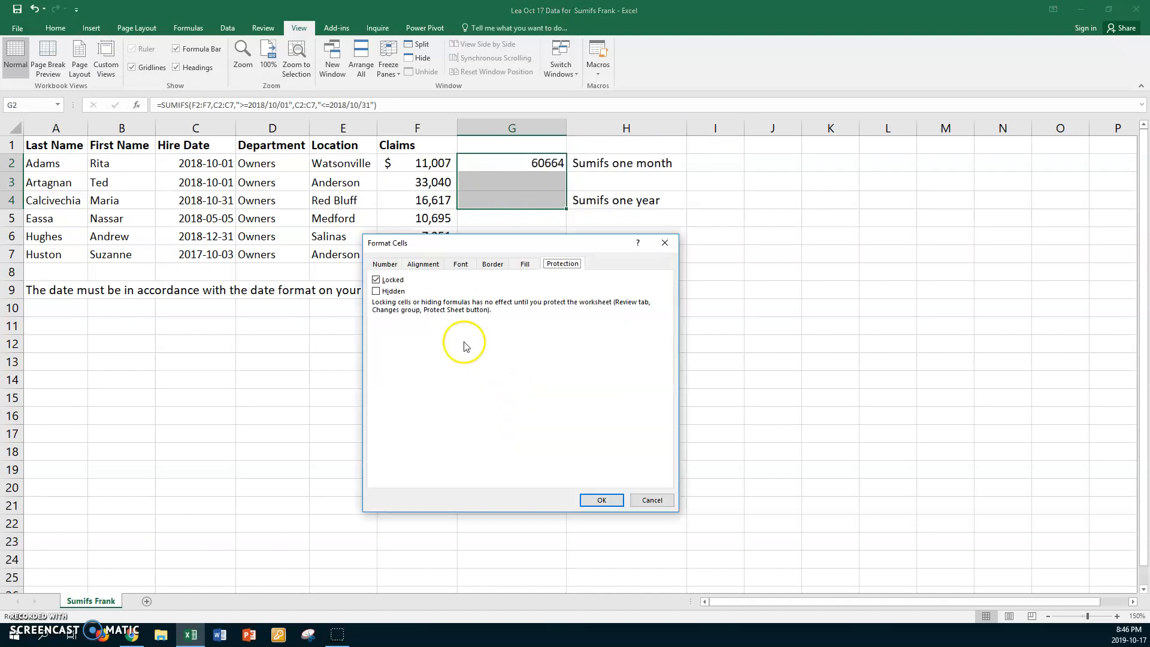
{"action": "left_click", "coordinate": [384, 263]}
{"action": "left_click", "coordinate": [392, 313]}
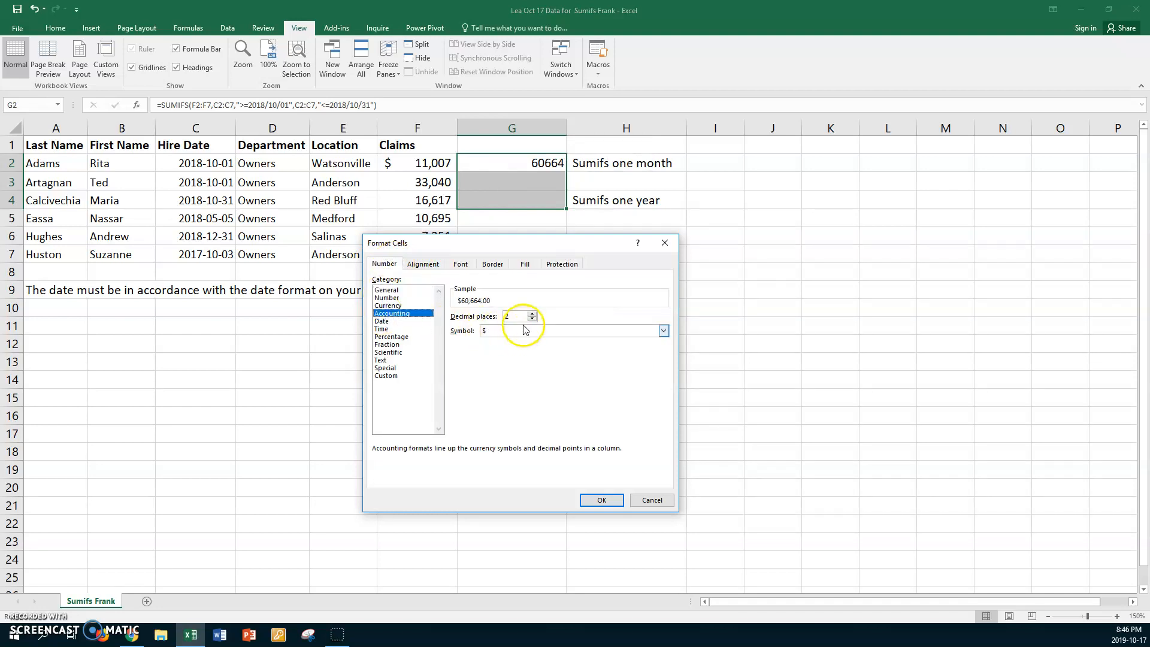
{"action": "left_click", "coordinate": [602, 500]}
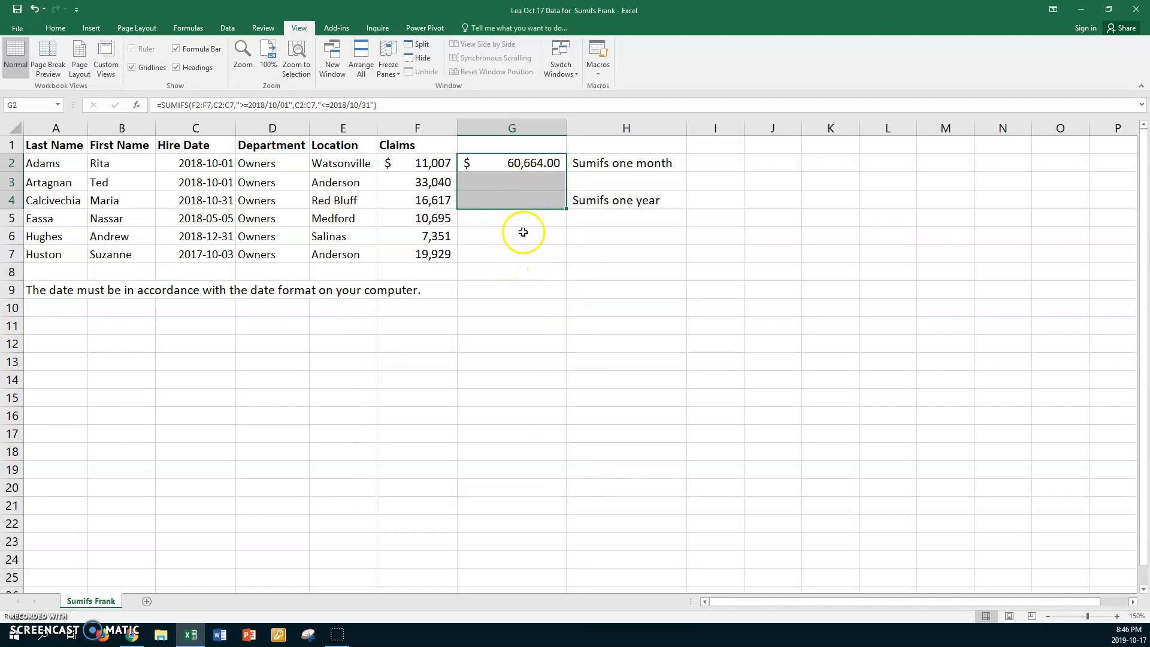
Check the G2 total against the sum of the October 2018 claims in F2, F3 and F4.
{"action": "left_click", "coordinate": [513, 159]}
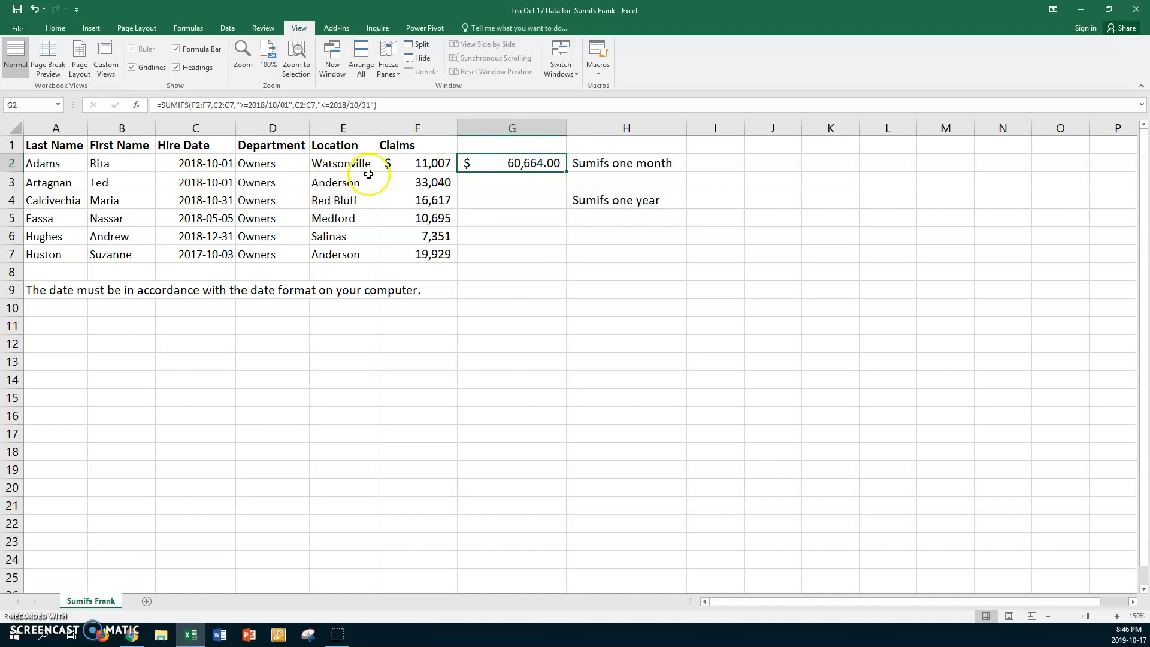
{"action": "left_click", "coordinate": [404, 164]}
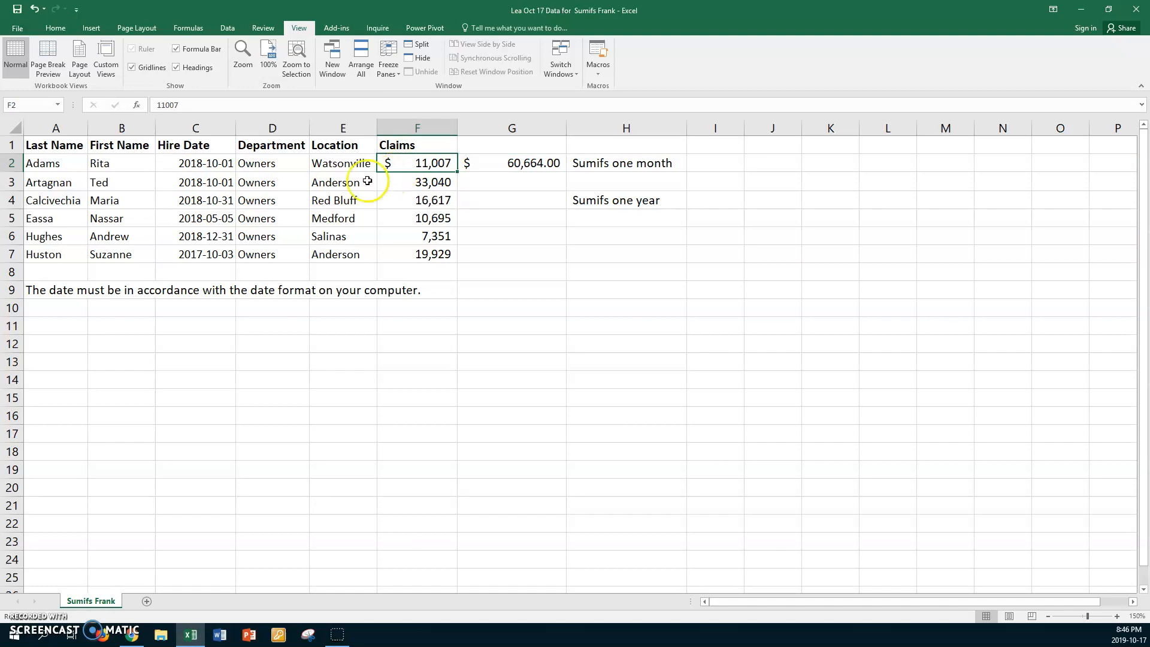
{"action": "left_click", "coordinate": [440, 181], "text": "ctrl"}
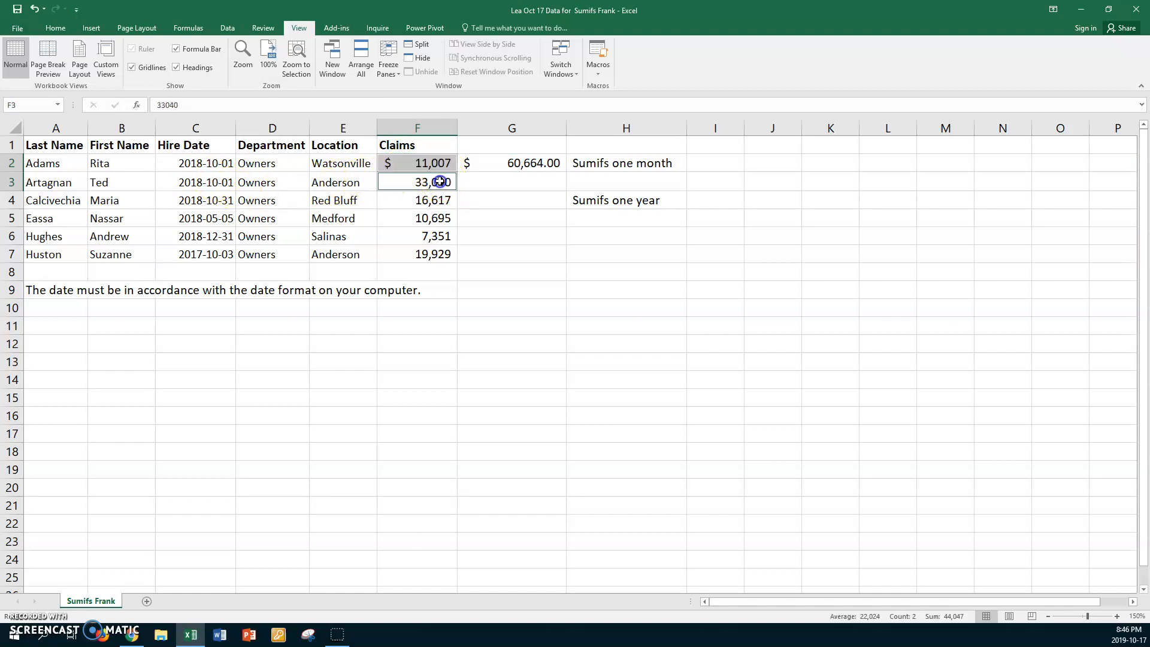
{"action": "left_click", "coordinate": [397, 201], "text": "ctrl"}
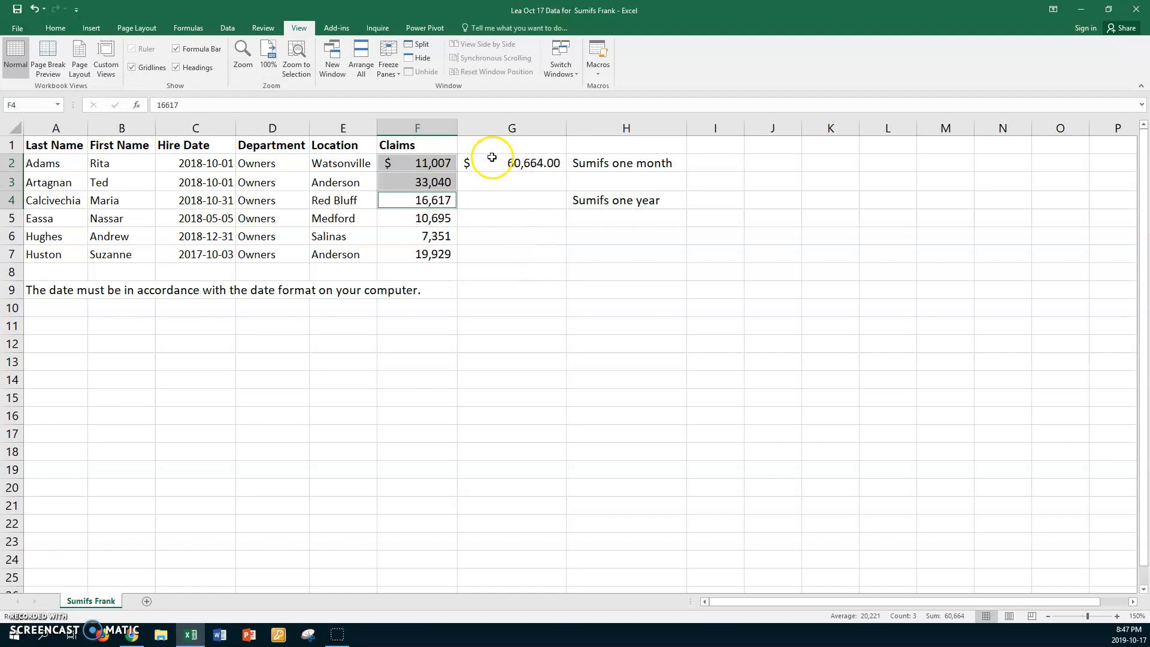
{"action": "left_click", "coordinate": [491, 160]}
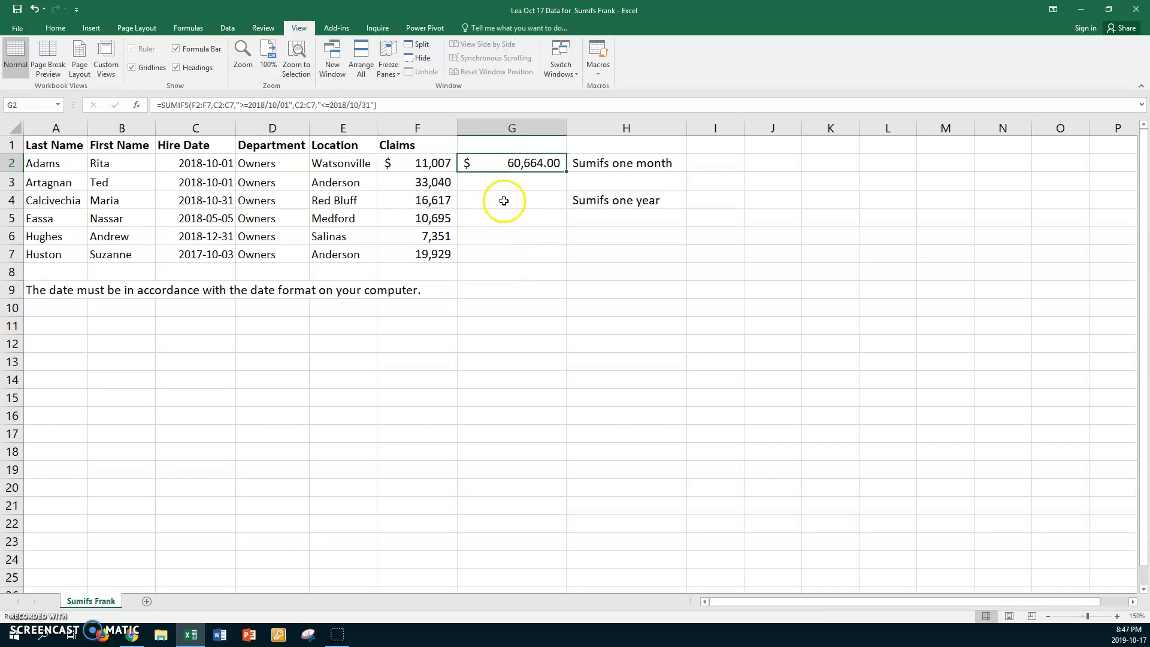
Start a SUMIFS formula in G4 with sum range F2:F7 and first criteria range C2:C7.
{"action": "left_click", "coordinate": [504, 200]}
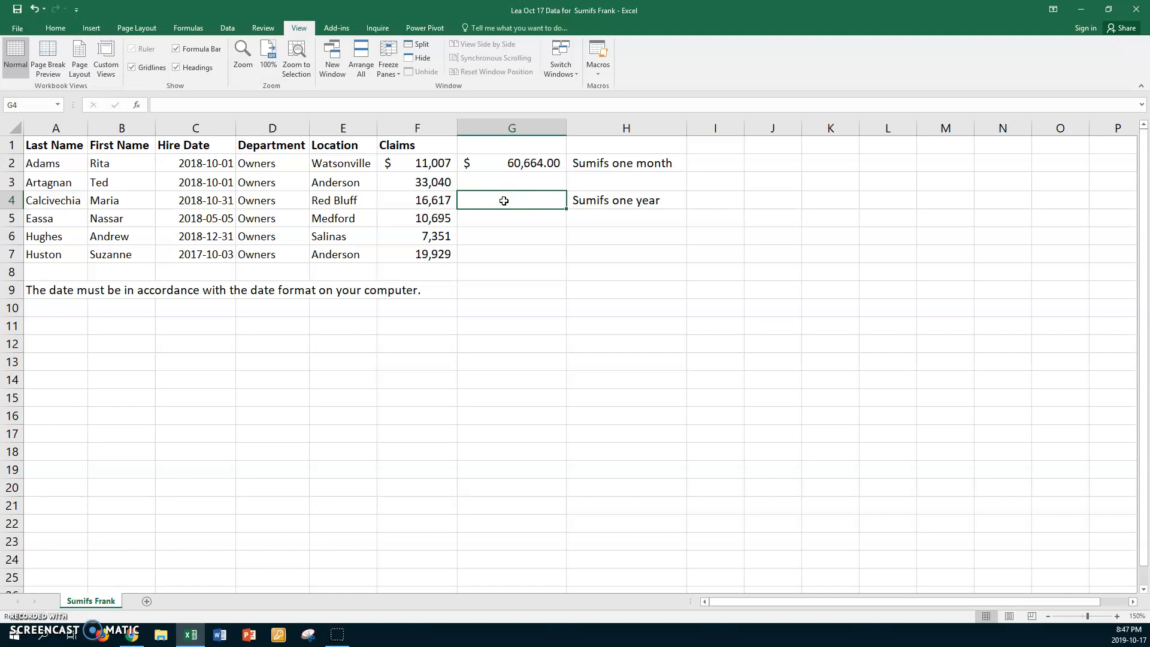
{"action": "type", "text": "="}
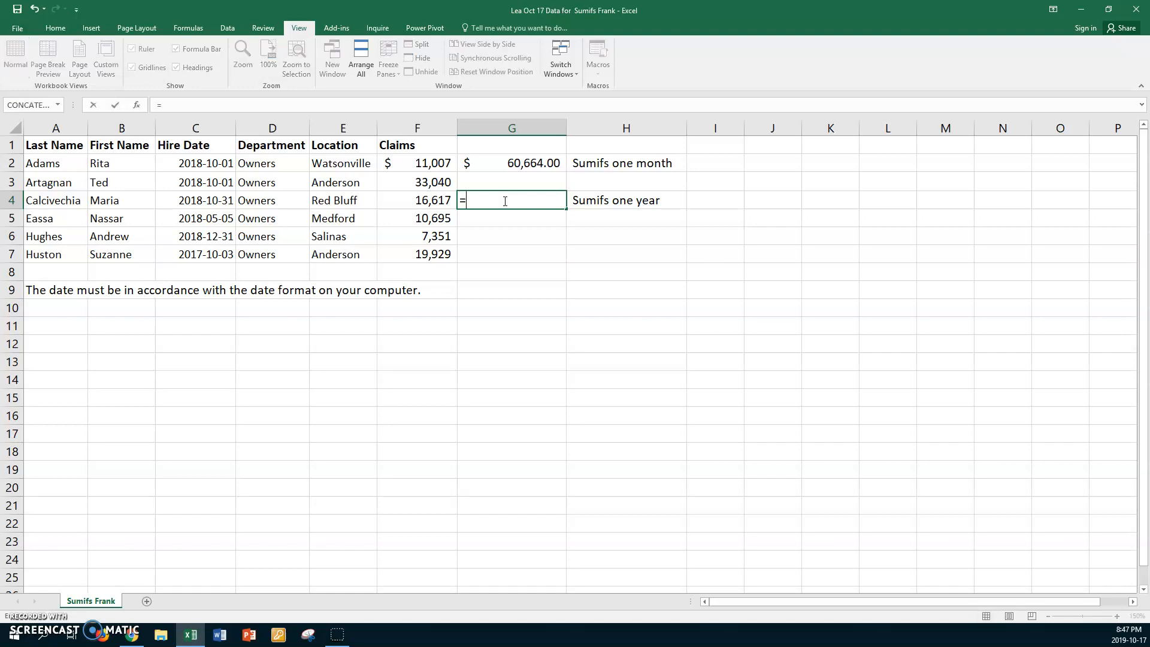
{"action": "type", "text": "sumif"}
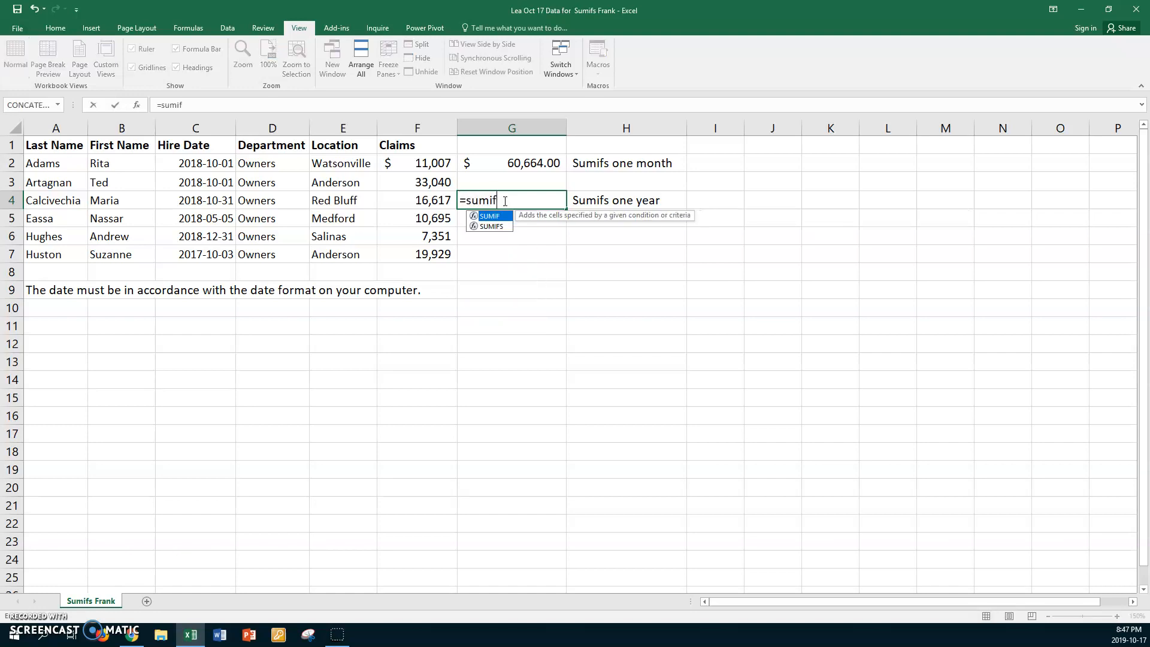
{"action": "type", "text": "s("}
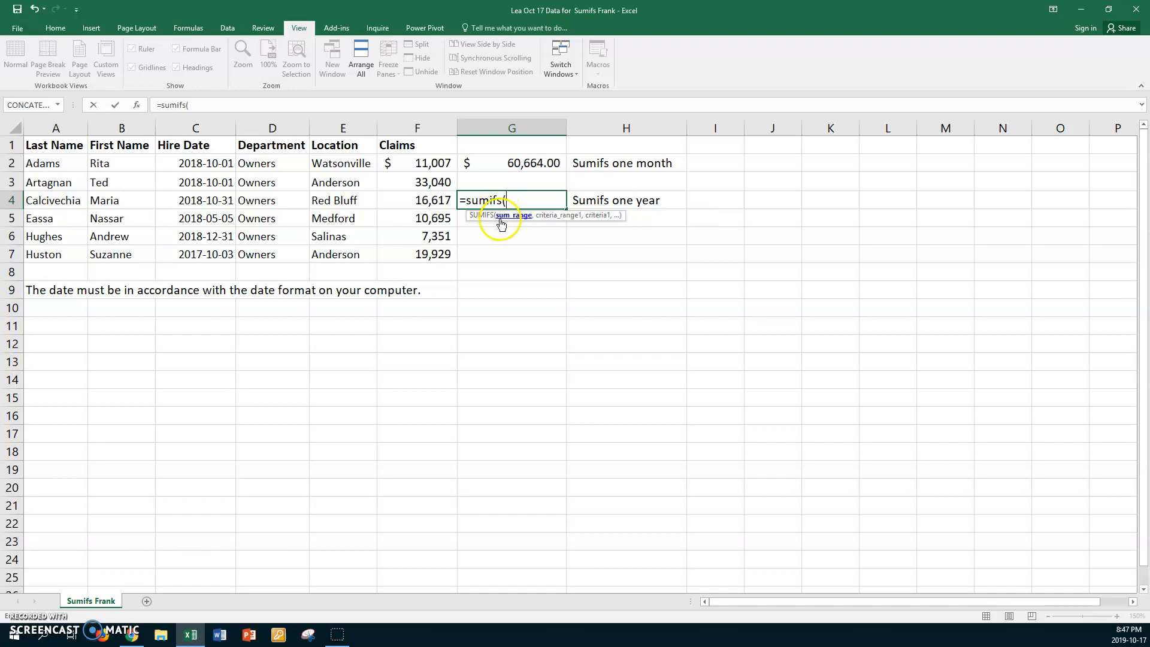
{"action": "left_click_drag", "start_coordinate": [410, 163], "coordinate": [403, 249]}
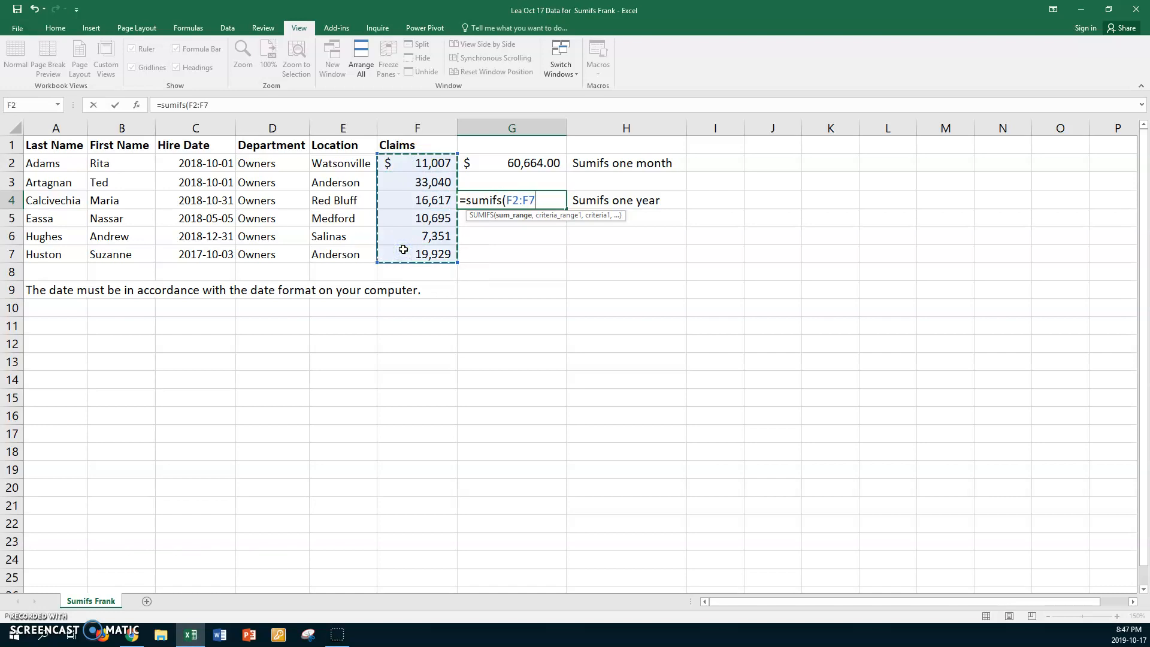
{"action": "type", "text": ","}
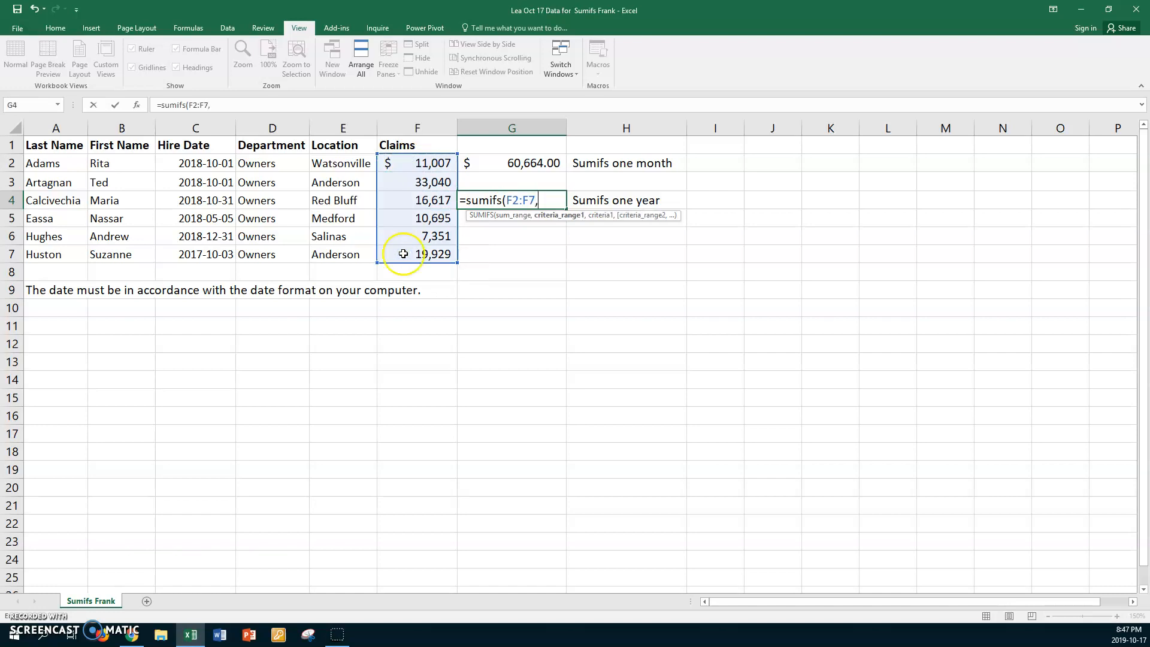
{"action": "left_click_drag", "start_coordinate": [192, 160], "coordinate": [180, 247]}
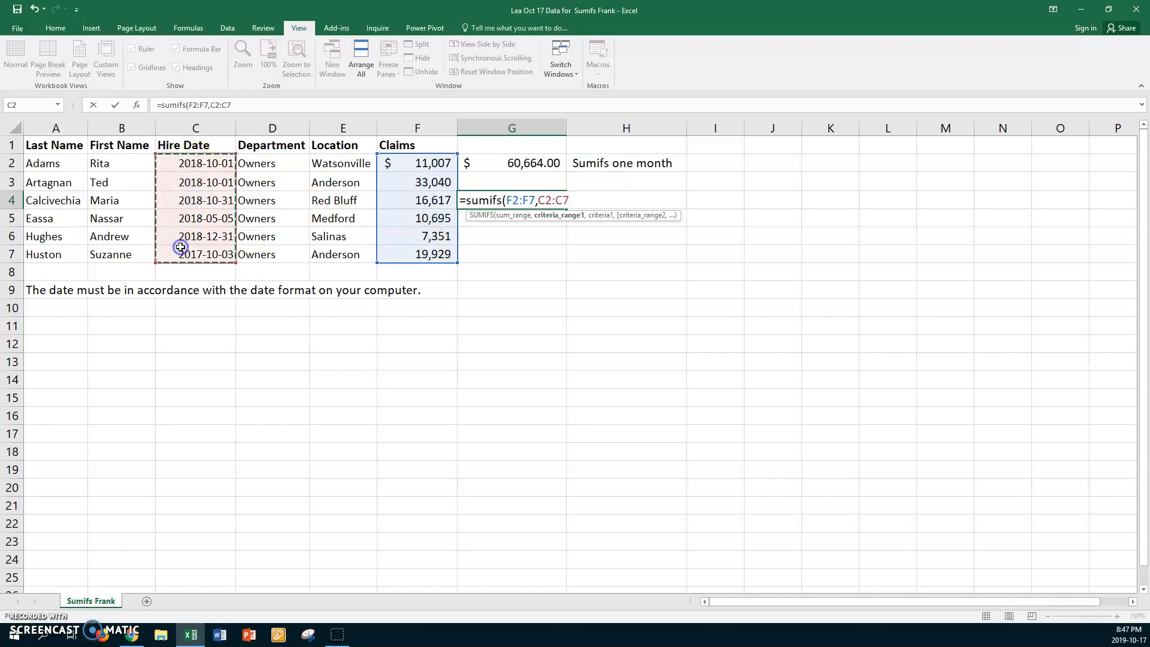
{"action": "type", "text": ","}
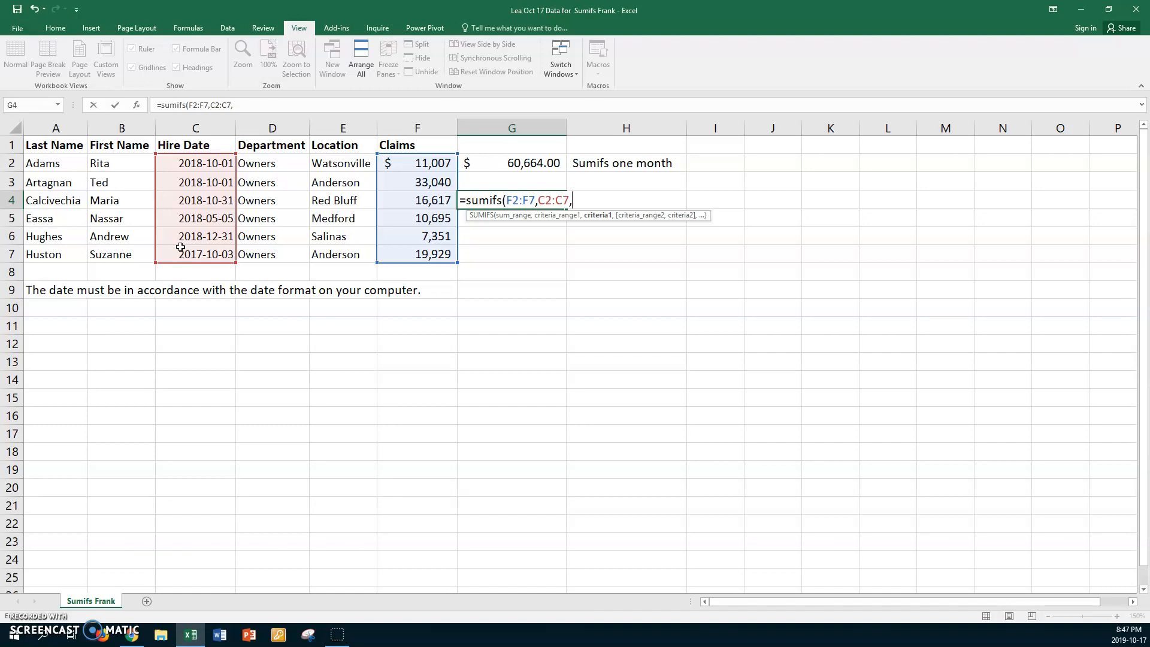
{"action": "type", "text": "'"}
{"action": "type", "text": ">"}
{"action": "type", "text": "="}
{"action": "type", "text": "2"}
{"action": "type", "text": "0"}
{"action": "key", "text": "BackSpace"}
{"action": "key", "text": "BackSpace"}
{"action": "key", "text": "BackSpace"}
{"action": "key", "text": "BackSpace"}
{"action": "key", "text": "BackSpace"}
Complete the G4 SUMIFS formula with the criterion ">=2018/01/01" and second criteria range C2:C7 with the criterion "<=2018/12/31".
{"action": "type", "text": "\">=2018/01/01"}
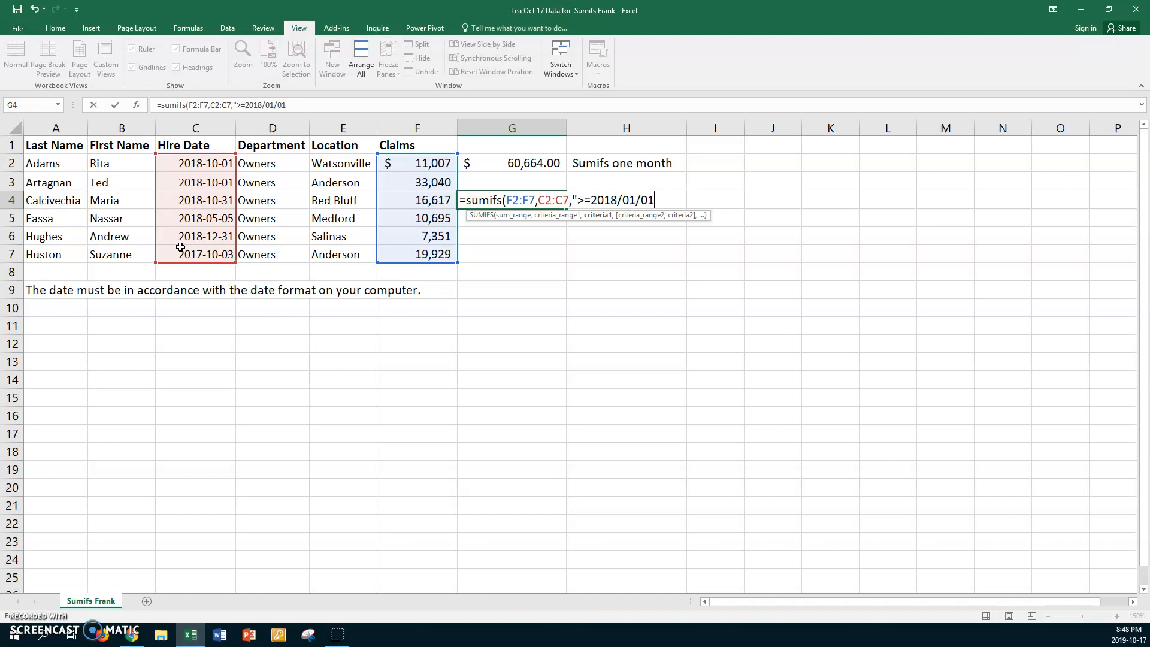
{"action": "type", "text": "\","}
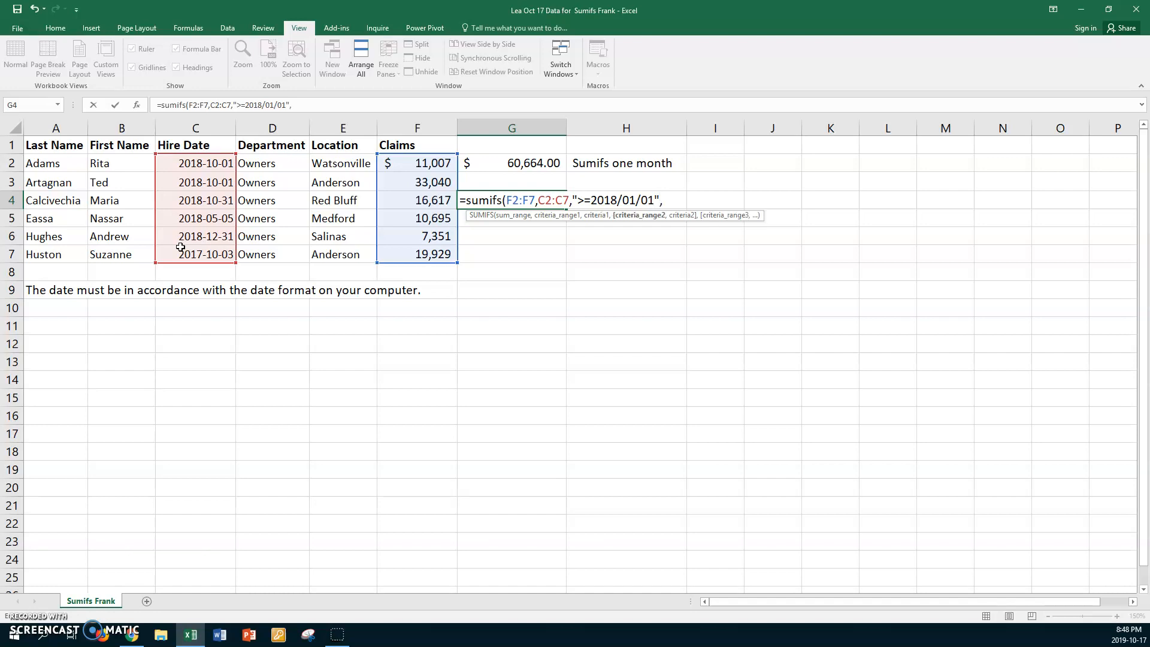
{"action": "left_click", "coordinate": [201, 169]}
{"action": "left_click_drag", "start_coordinate": [201, 168], "coordinate": [182, 247]}
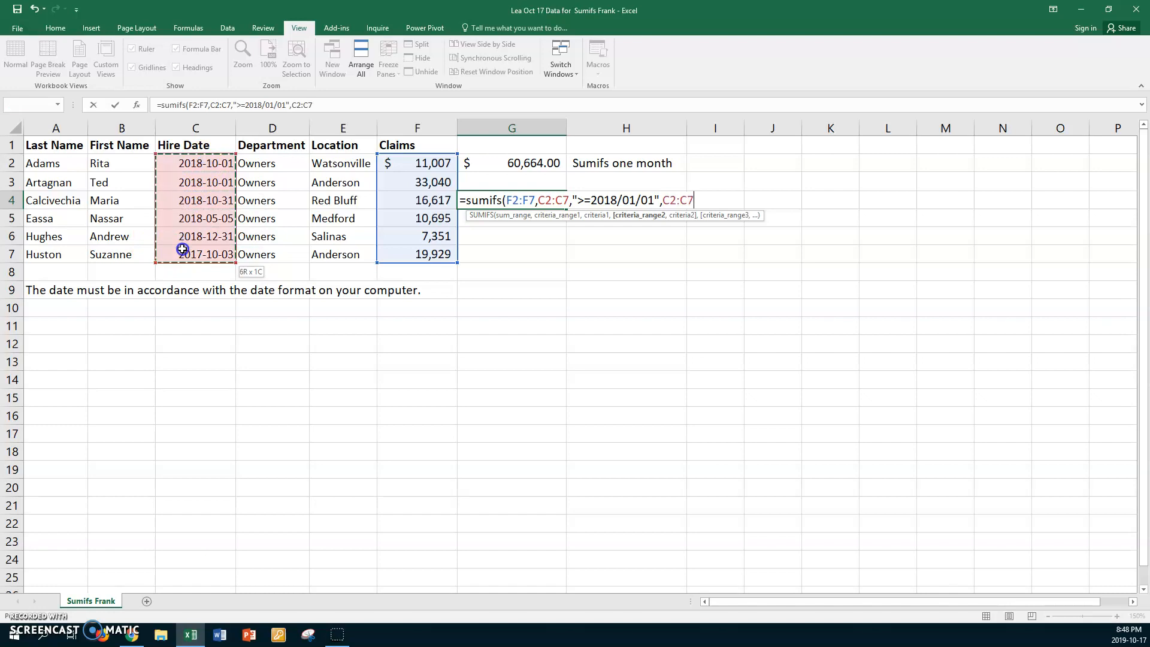
{"action": "type", "text": ","}
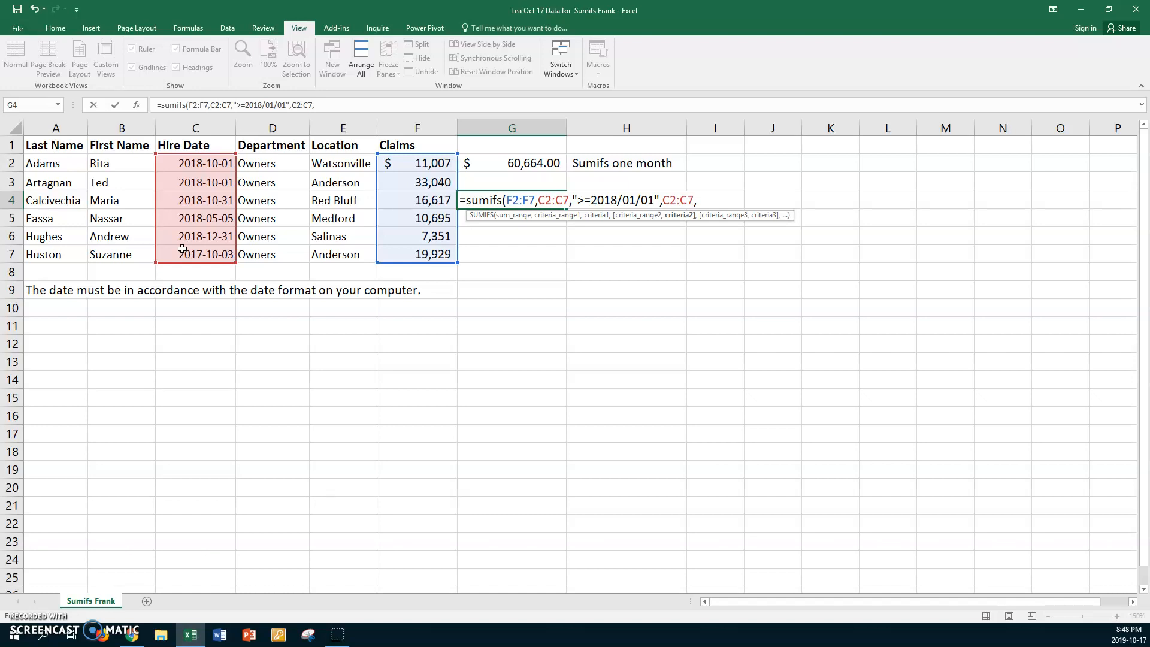
{"action": "type", "text": "\"<=2018/12/31"}
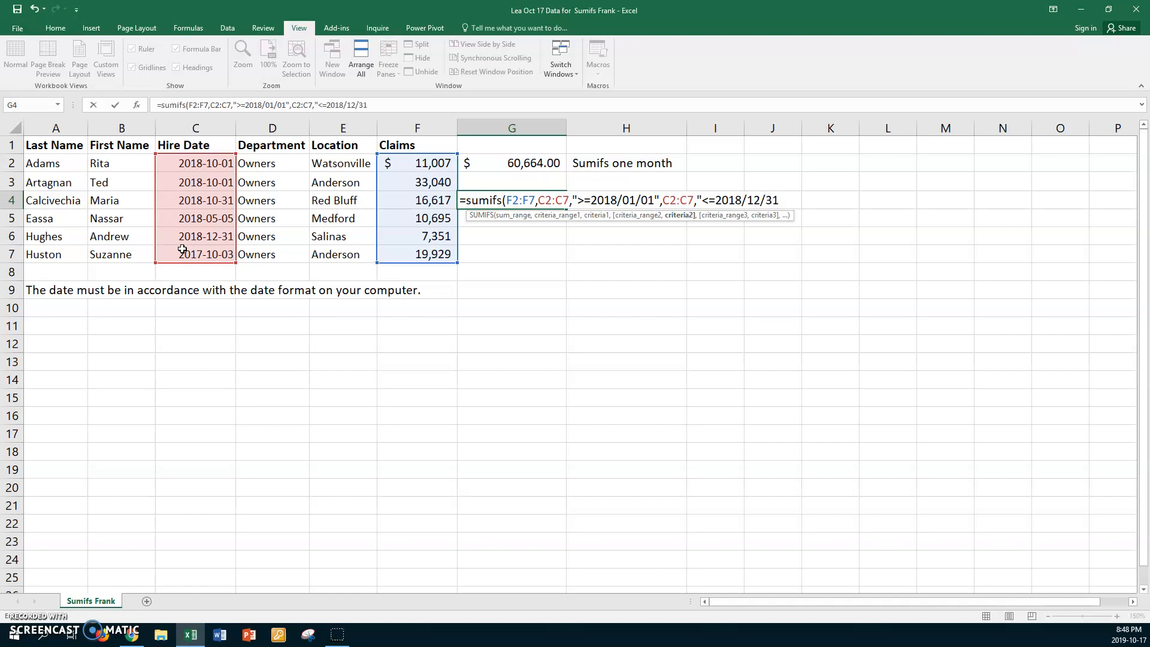
{"action": "type", "text": "\""}
{"action": "type", "text": ")"}
{"action": "key", "text": "Return"}
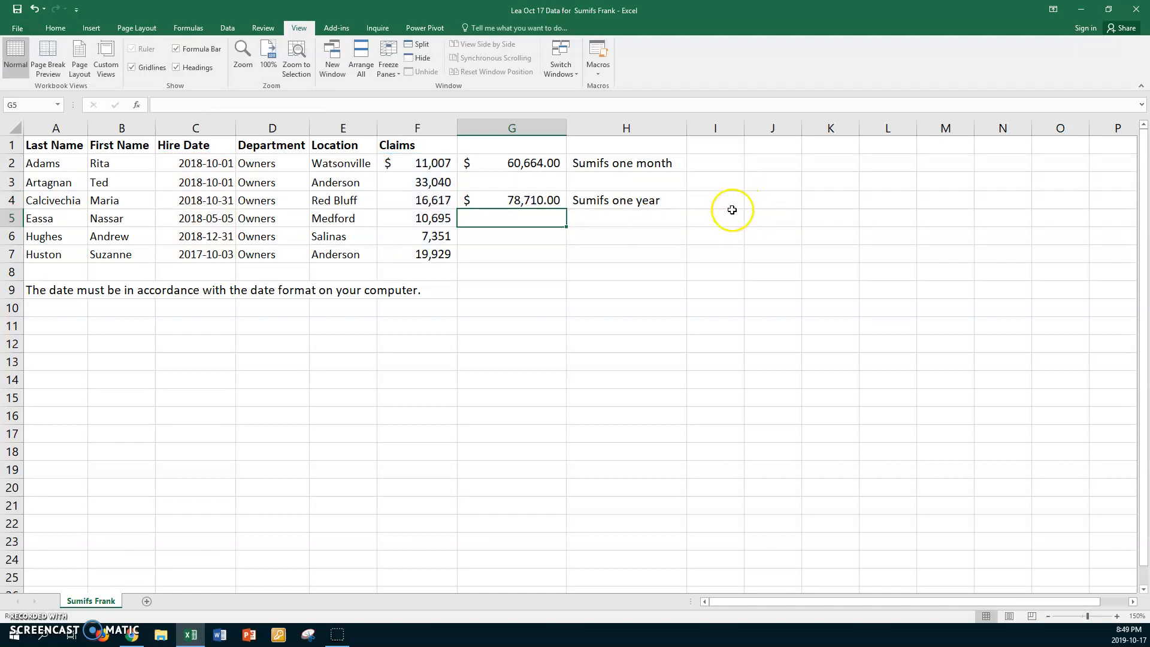
Check the G4 one-year total against the sum of the 2018 claims in F2 through F6.
{"action": "left_click", "coordinate": [505, 199]}
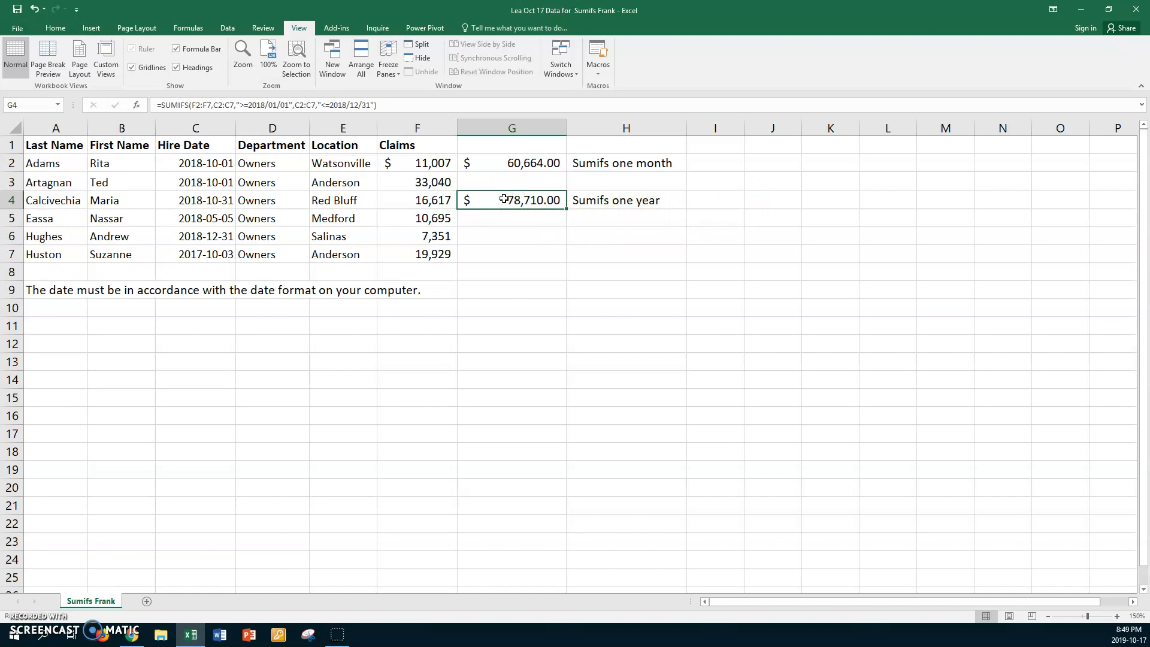
{"action": "left_click", "coordinate": [435, 162]}
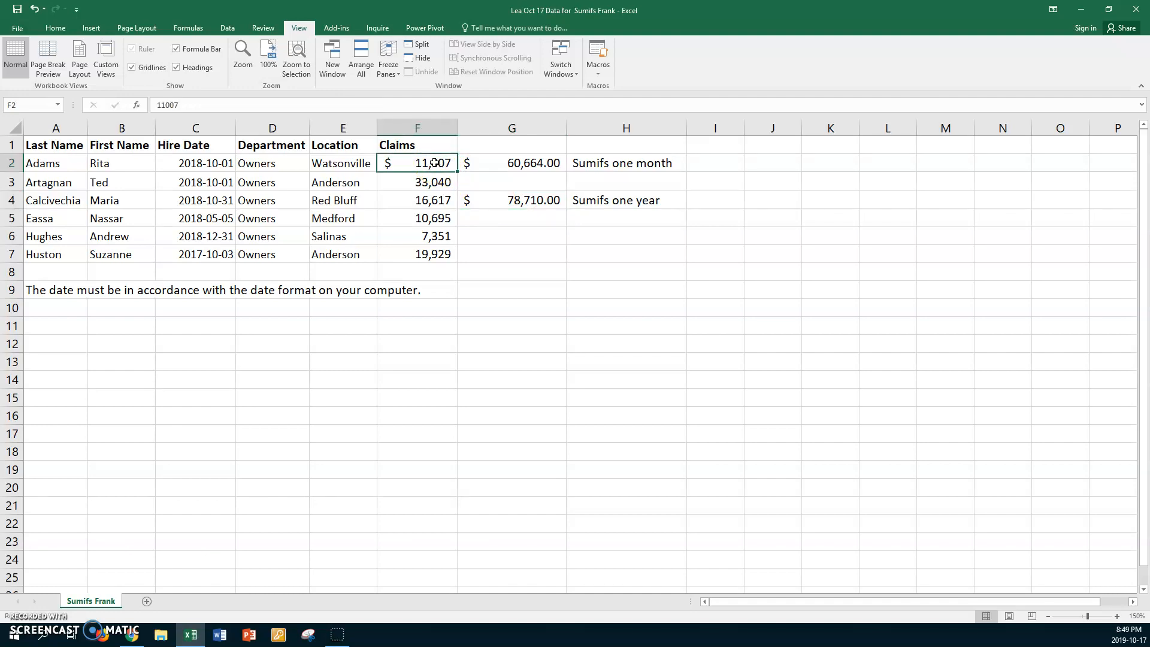
{"action": "left_click", "coordinate": [425, 181], "text": "ctrl"}
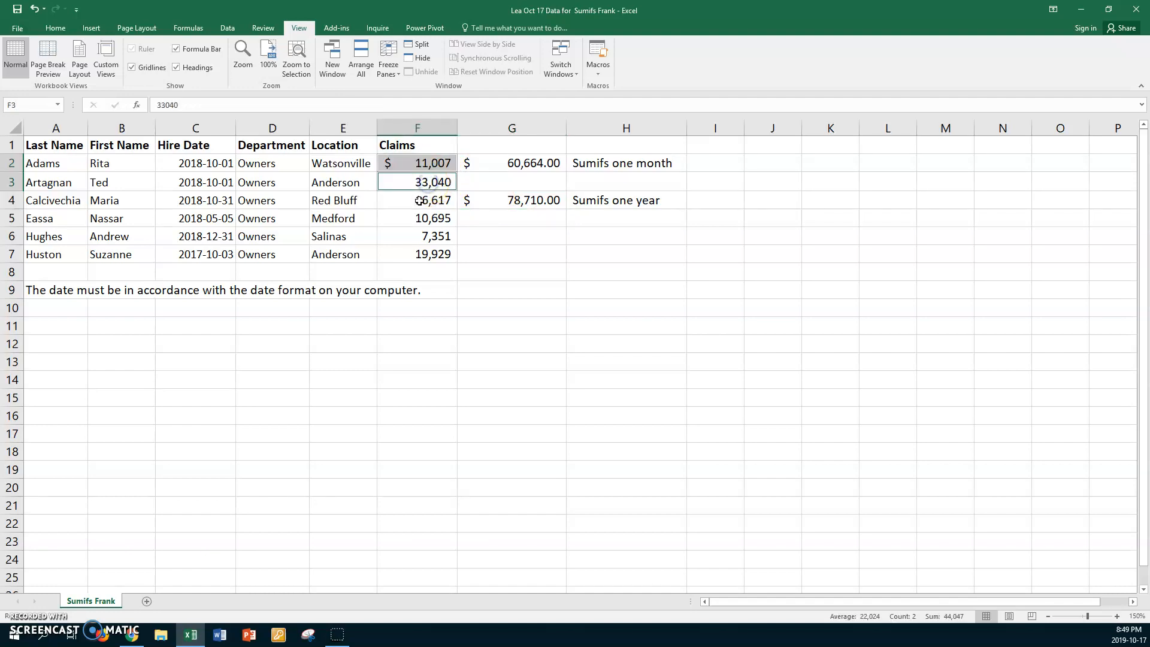
{"action": "left_click", "coordinate": [419, 200], "text": "ctrl"}
{"action": "left_click", "coordinate": [410, 217], "text": "ctrl"}
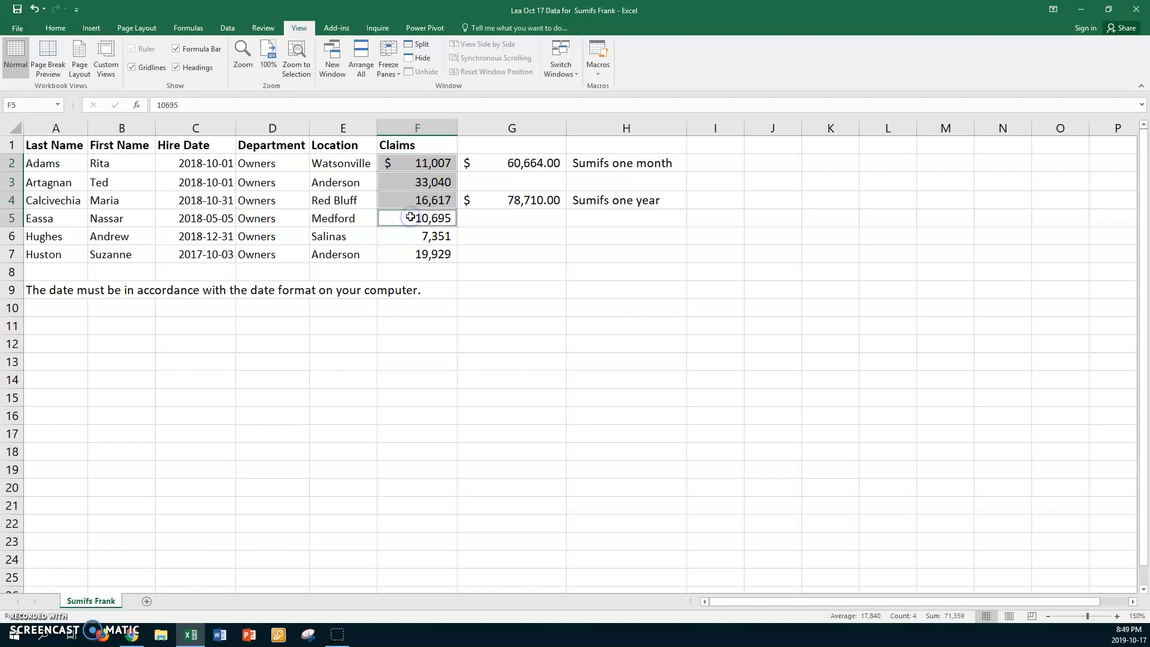
{"action": "left_click", "coordinate": [407, 237], "text": "ctrl"}
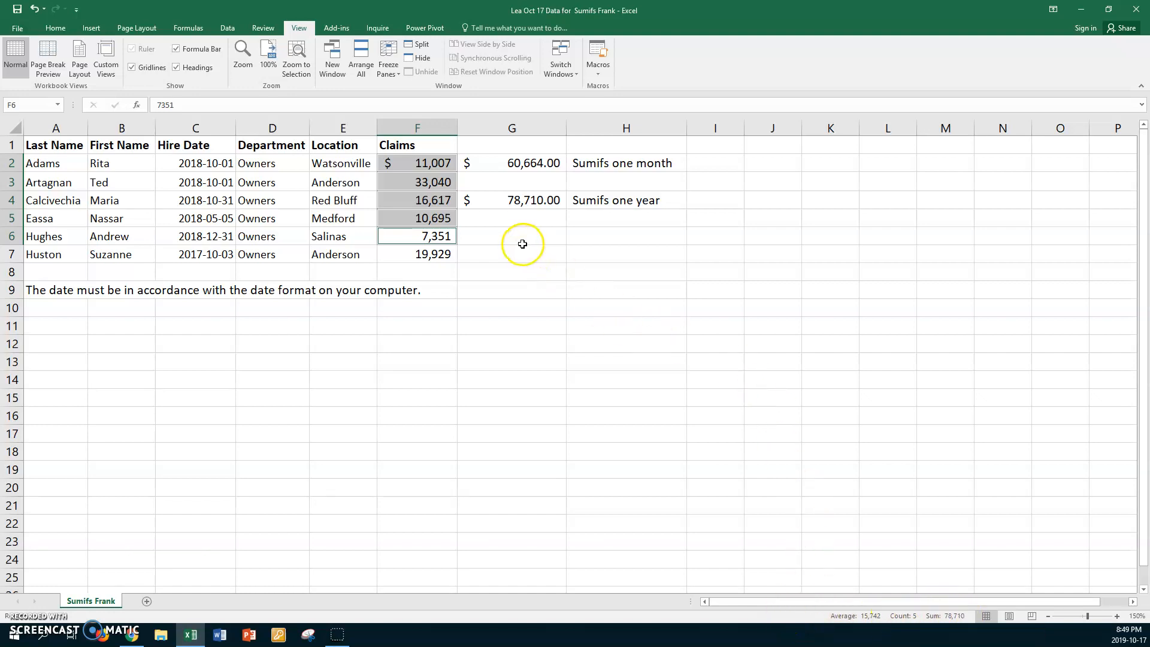
{"action": "left_click", "coordinate": [493, 204]}
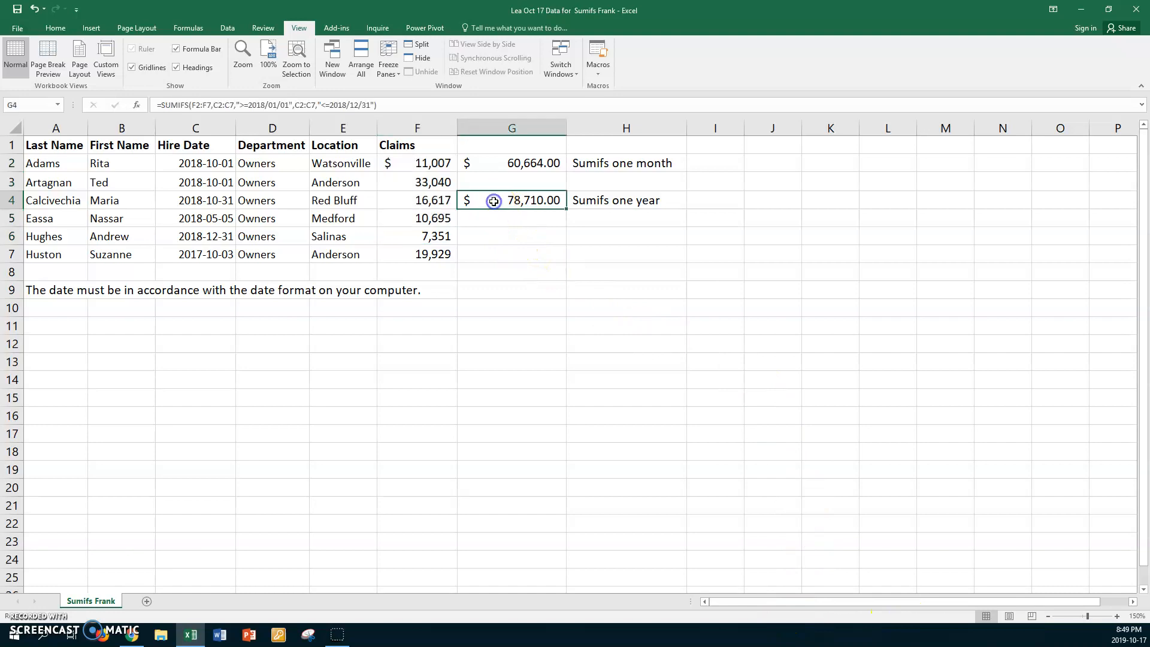
Display the worksheet's formulas instead of their results and widen column G to fit the full SUMIFS formulas.
{"action": "key", "text": "ctrl+grave"}
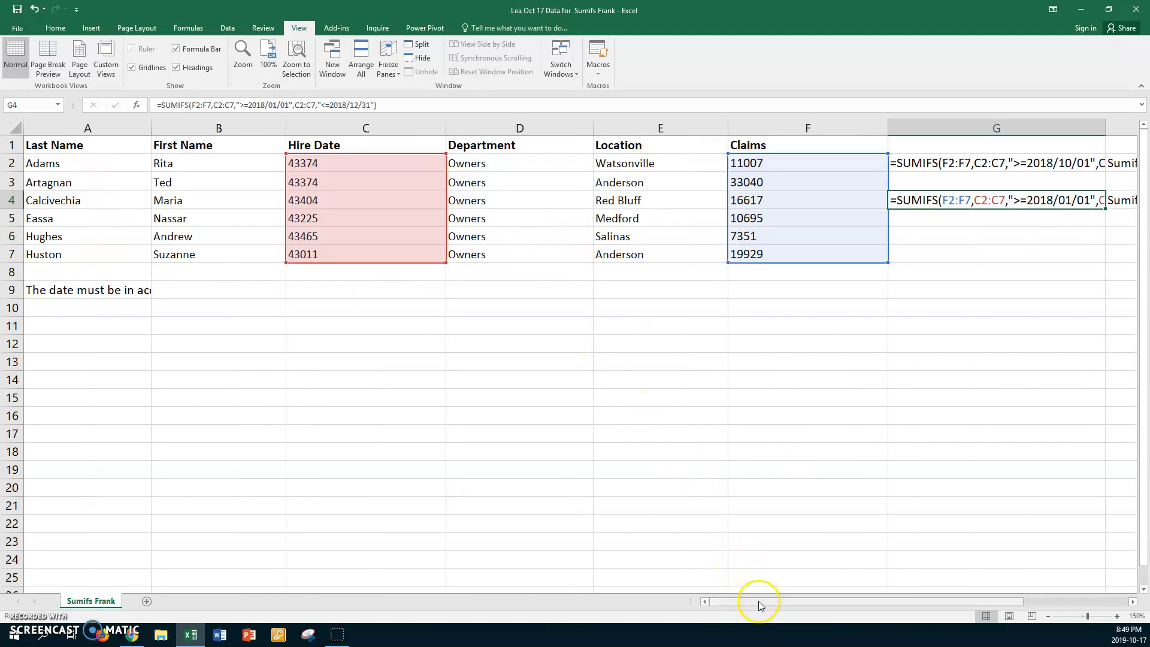
{"action": "left_click_drag", "start_coordinate": [760, 610], "coordinate": [813, 612]}
{"action": "left_click_drag", "start_coordinate": [977, 128], "coordinate": [976, 128]}
{"action": "double_click", "coordinate": [976, 128]}
Narrow columns A through F close to their contents so the data and the column G formulas fit together in view.
{"action": "left_click_drag", "start_coordinate": [760, 128], "coordinate": [662, 129]}
{"action": "left_click_drag", "start_coordinate": [593, 128], "coordinate": [547, 128]}
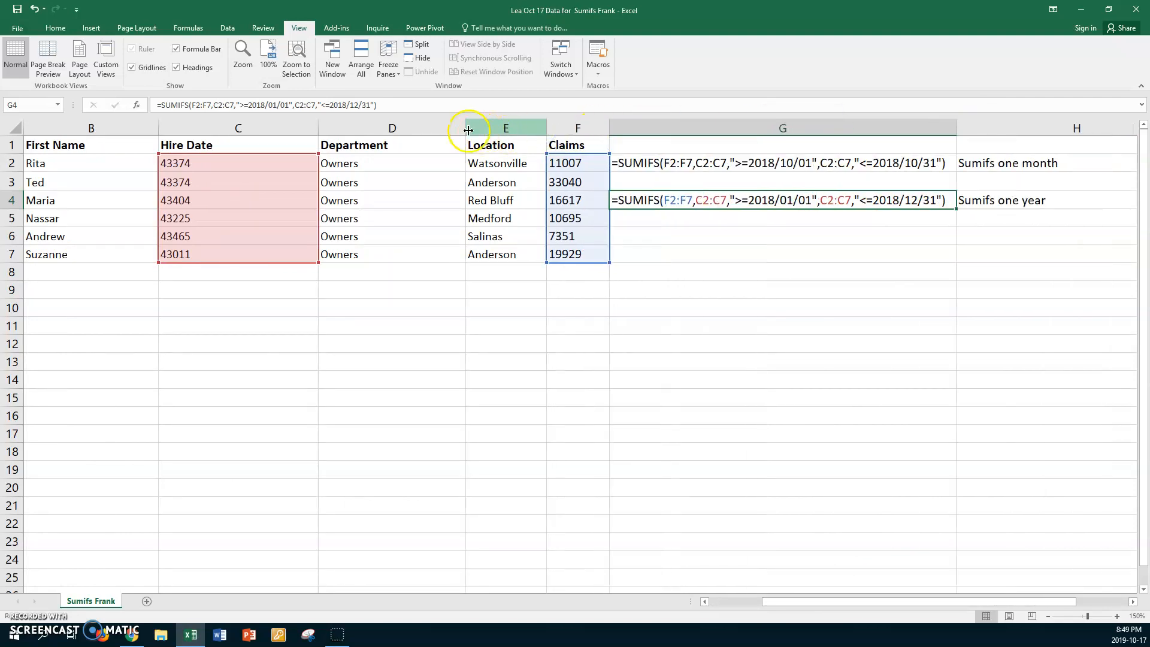
{"action": "left_click_drag", "start_coordinate": [465, 127], "coordinate": [397, 128]}
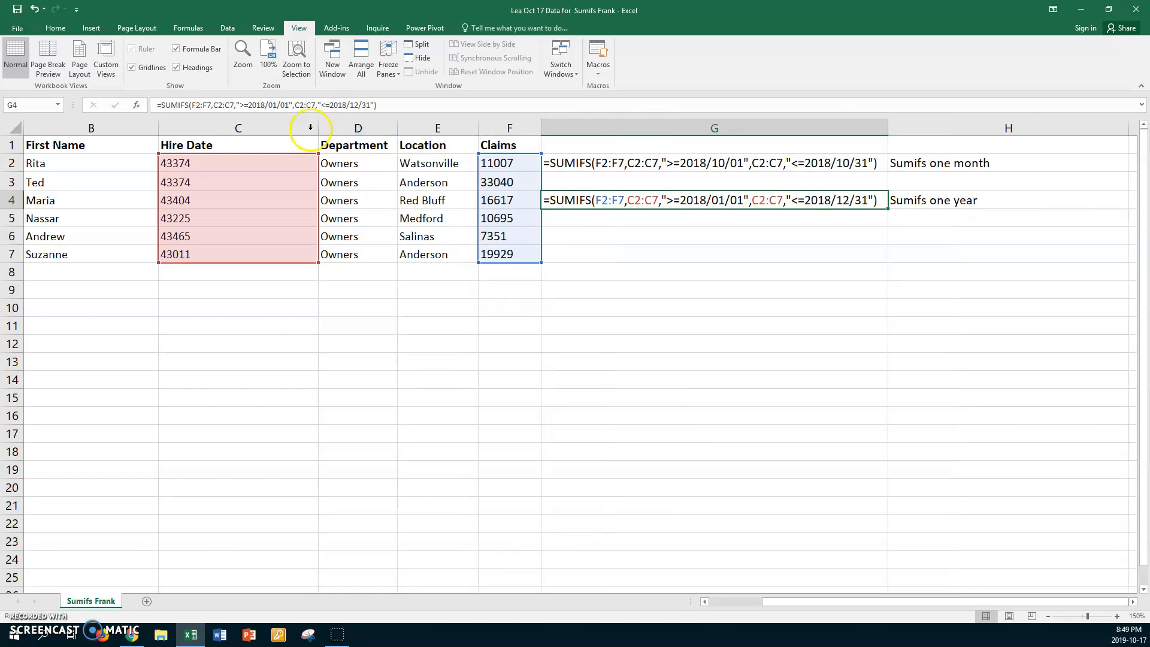
{"action": "left_click_drag", "start_coordinate": [316, 127], "coordinate": [232, 144]}
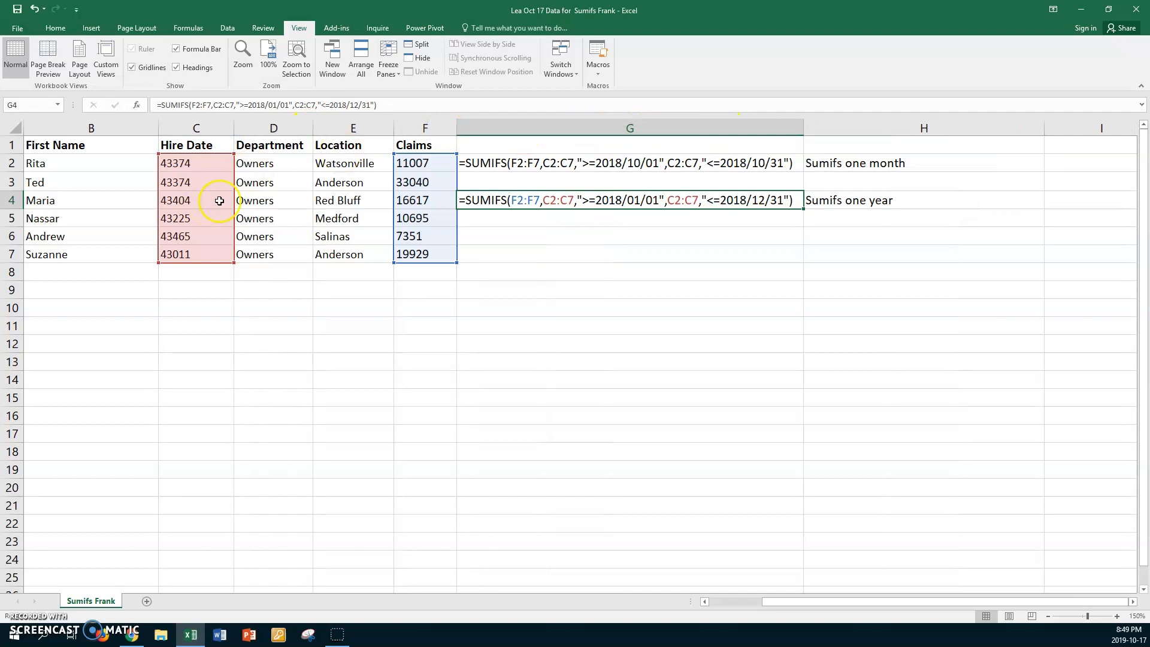
{"action": "left_click_drag", "start_coordinate": [160, 128], "coordinate": [139, 129]}
{"action": "left_click_drag", "start_coordinate": [775, 601], "coordinate": [723, 609]}
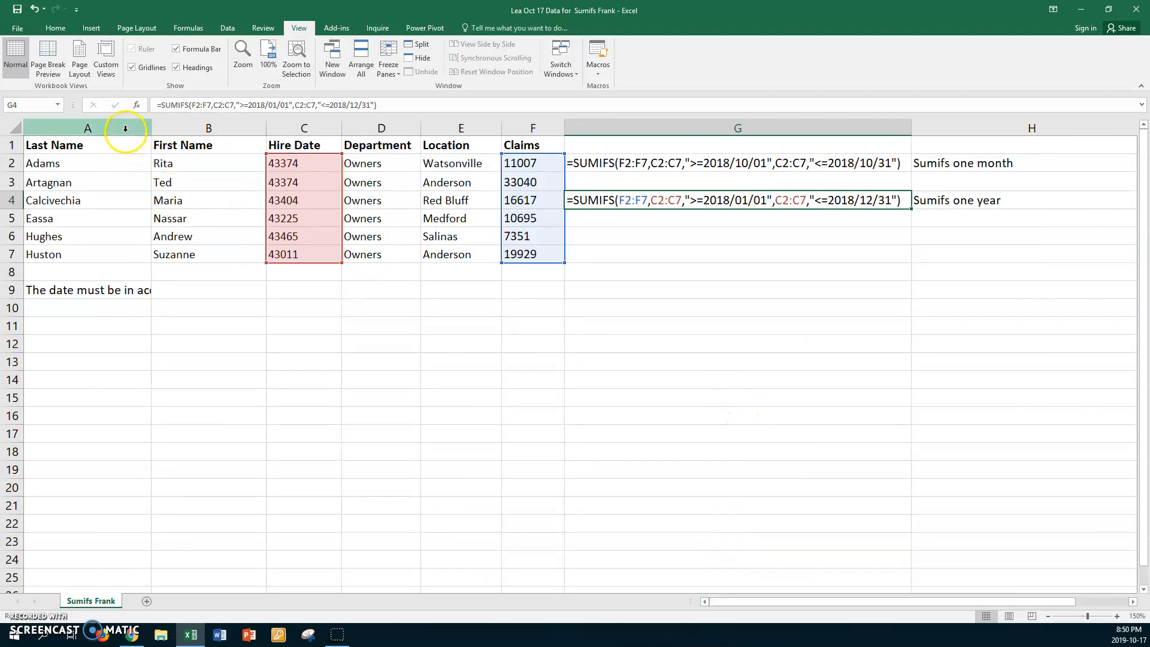
{"action": "left_click_drag", "start_coordinate": [151, 128], "coordinate": [92, 137]}
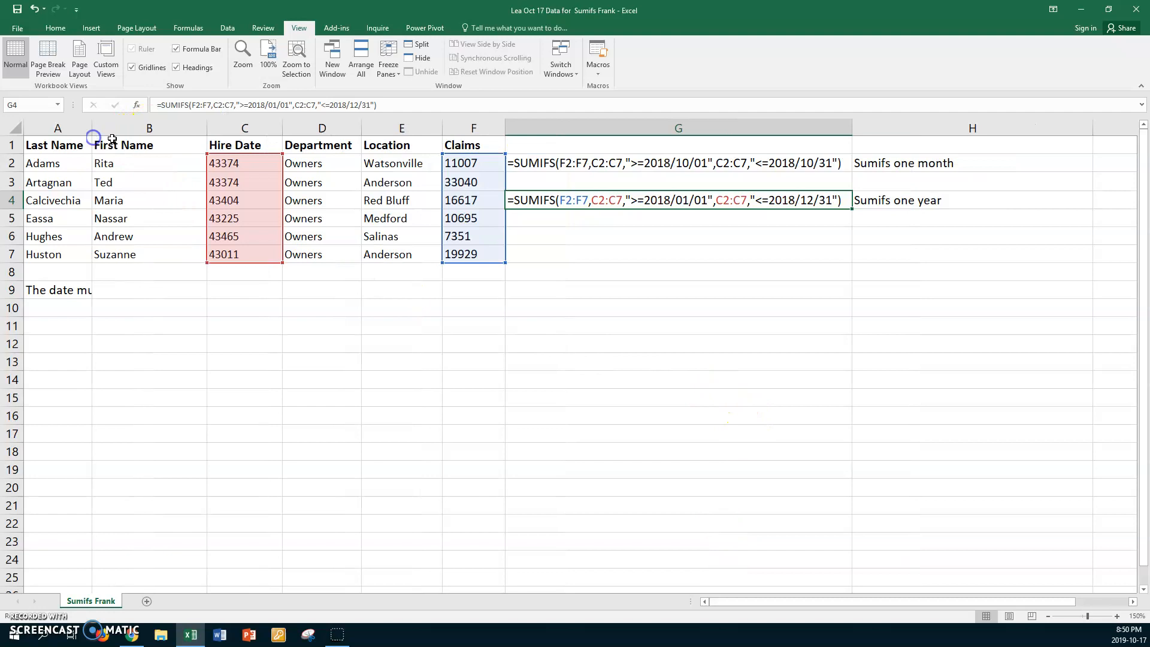
{"action": "left_click_drag", "start_coordinate": [206, 125], "coordinate": [164, 135]}
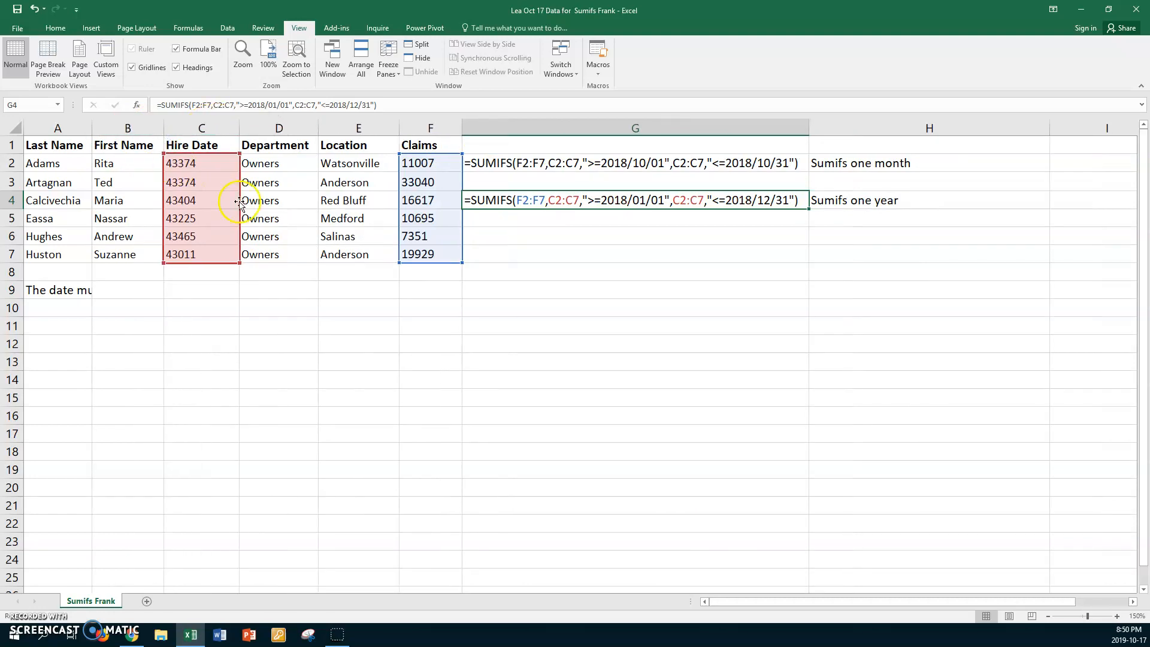
Review the ranges and date criteria of the one-month SUMIFS formula in G2, and leave an empty cell below selected.
{"action": "left_click", "coordinate": [526, 169]}
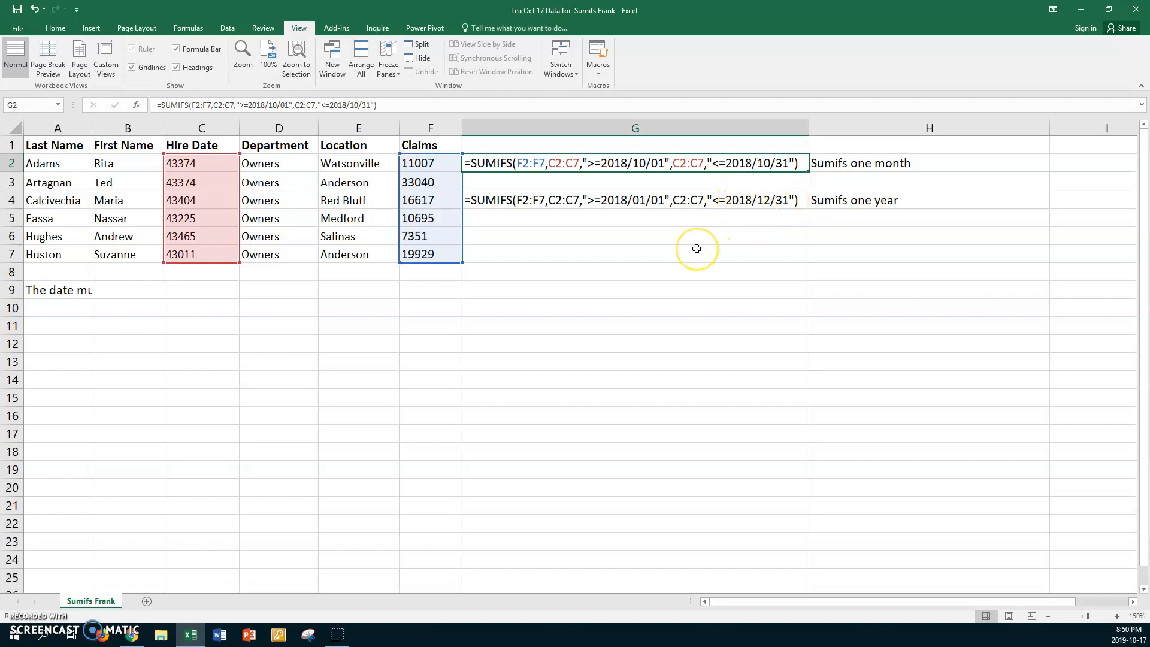
{"action": "left_click", "coordinate": [507, 222]}
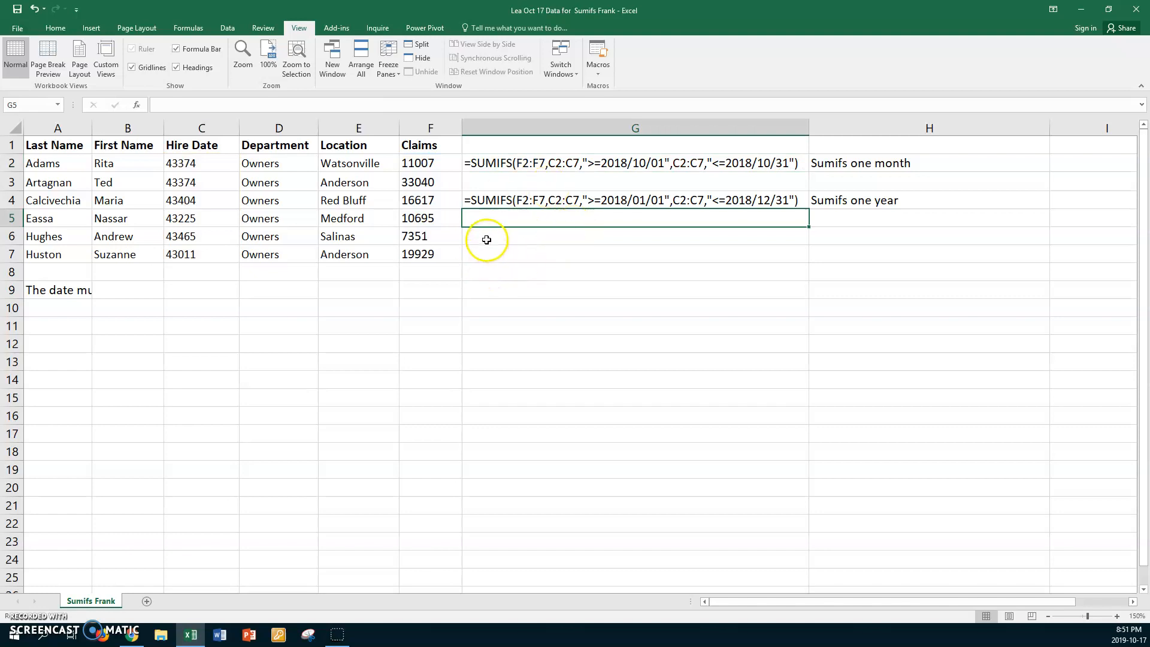
{"action": "left_click", "coordinate": [487, 239]}
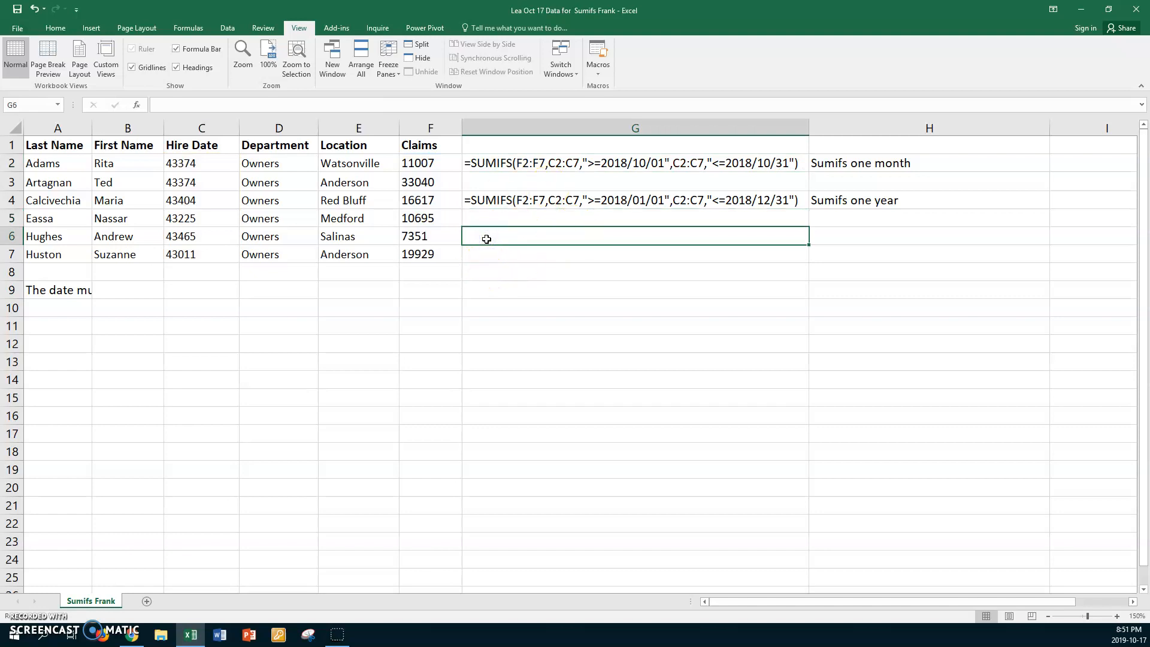